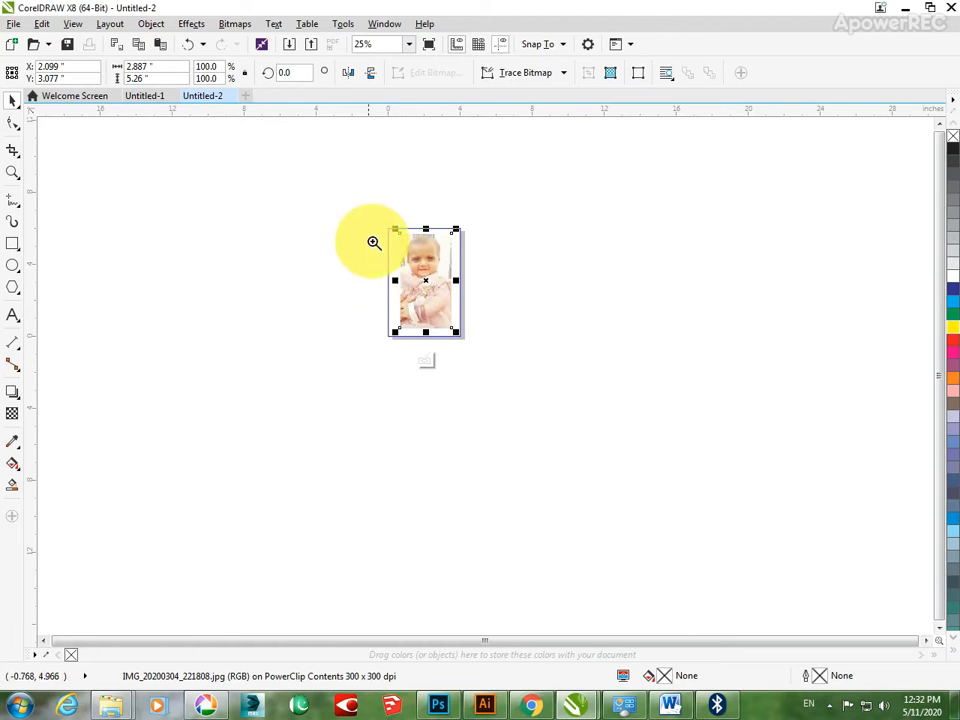
- Scale the photo inside its PowerClip frame to 6 inches high, centred on the page, and finish editing the PowerClip contents
{"action": "left_click_drag", "start_coordinate": [493, 343], "coordinate": [496, 349]}
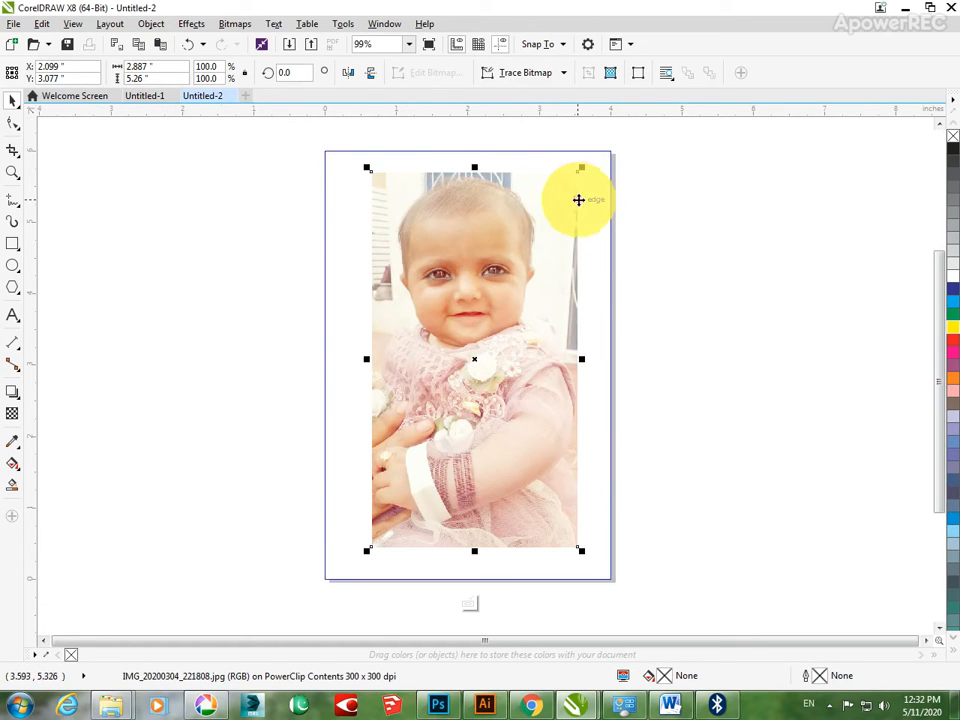
{"action": "left_click_drag", "start_coordinate": [540, 190], "coordinate": [621, 152]}
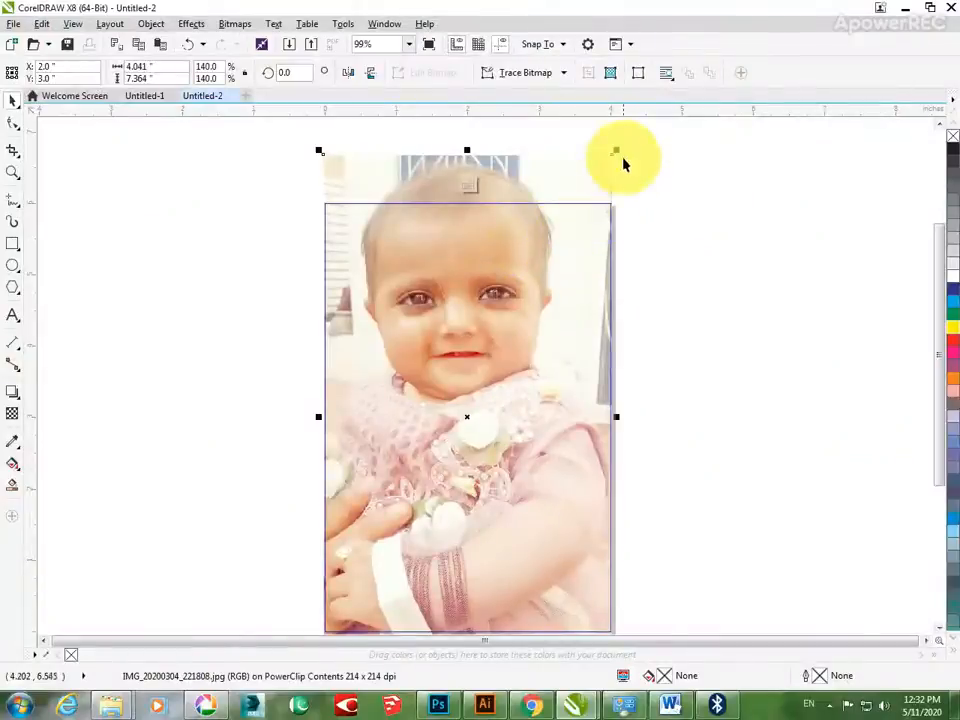
{"action": "left_click_drag", "start_coordinate": [620, 147], "coordinate": [592, 192]}
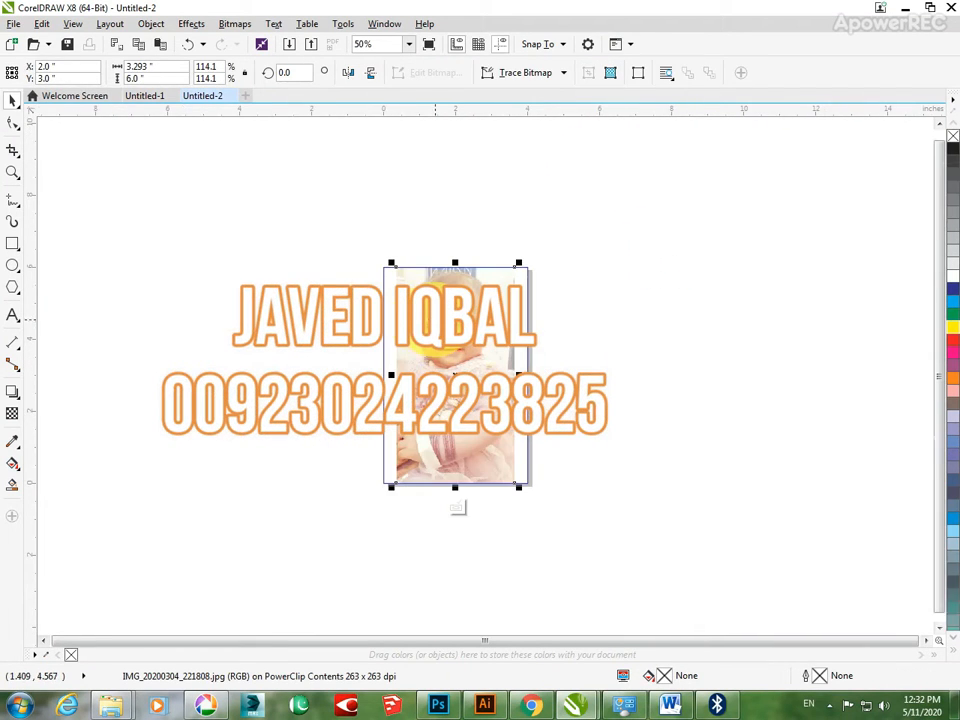
{"action": "left_click_drag", "start_coordinate": [314, 222], "coordinate": [471, 342]}
{"action": "left_click_drag", "start_coordinate": [601, 531], "coordinate": [601, 531]}
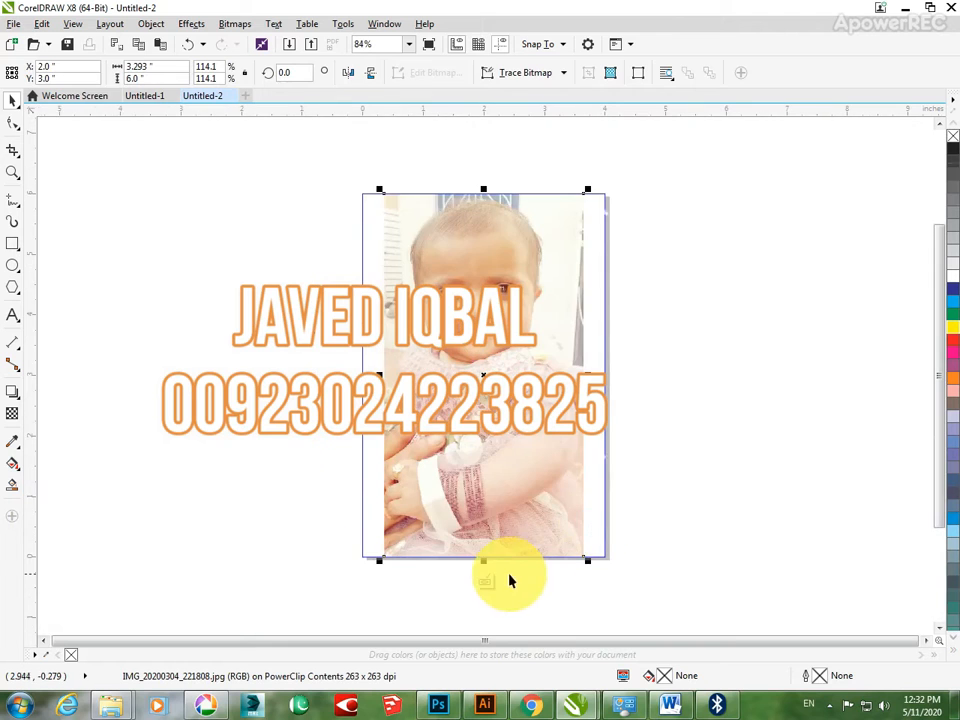
{"action": "left_click", "coordinate": [707, 448]}
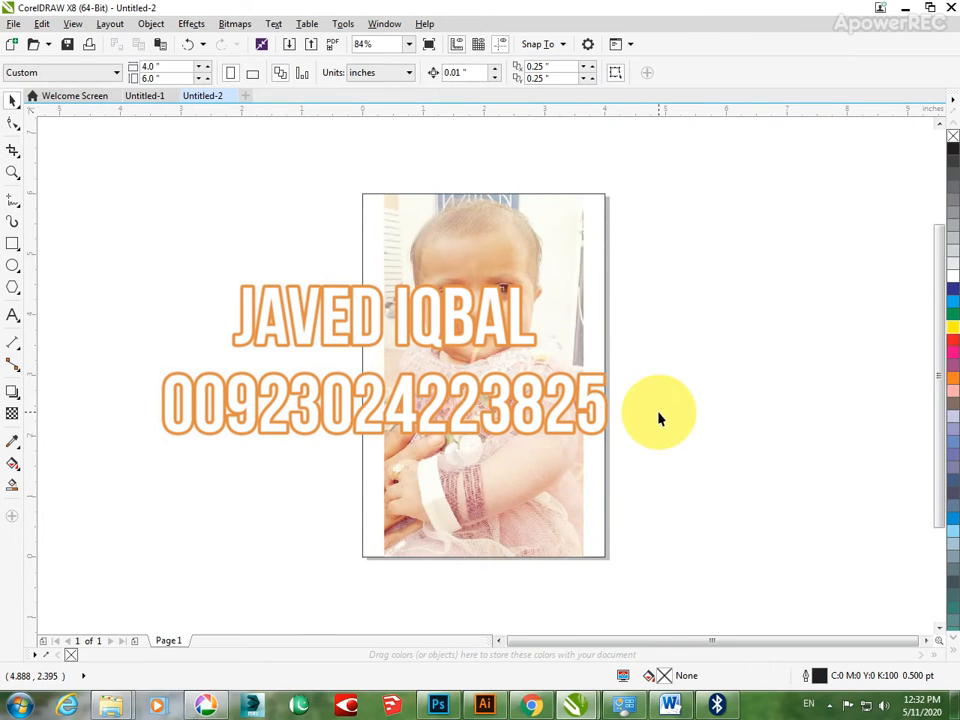
{"action": "key", "text": "ctrl+p"}
{"action": "key", "text": "Escape"}
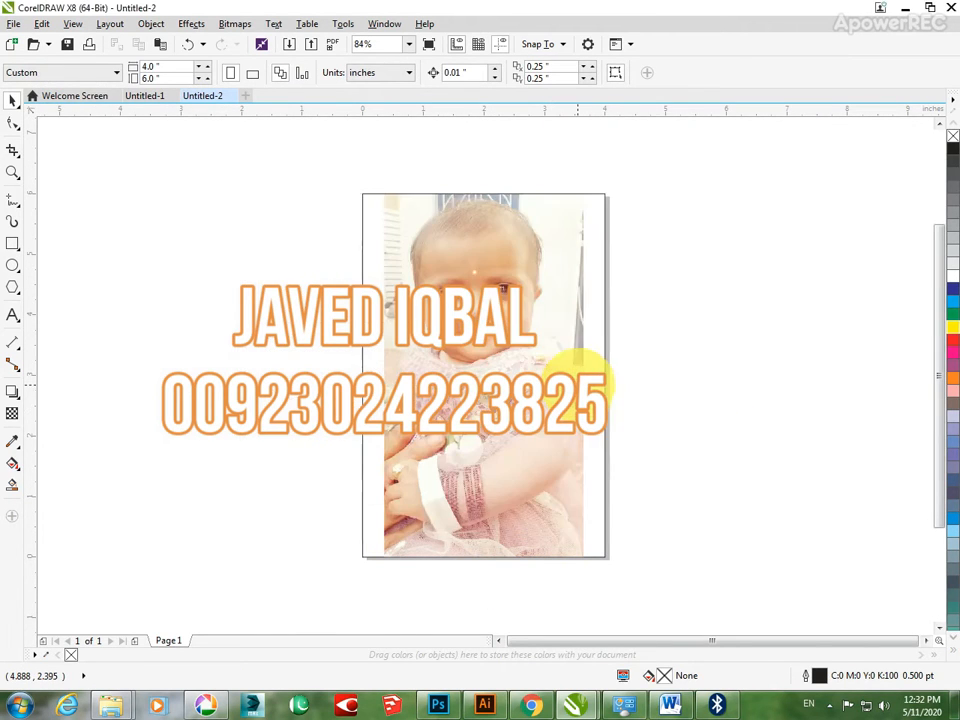
- Fill the photo's PowerClip frame with the pale cream colour sampled from the picture's background
{"action": "left_click", "coordinate": [531, 317]}
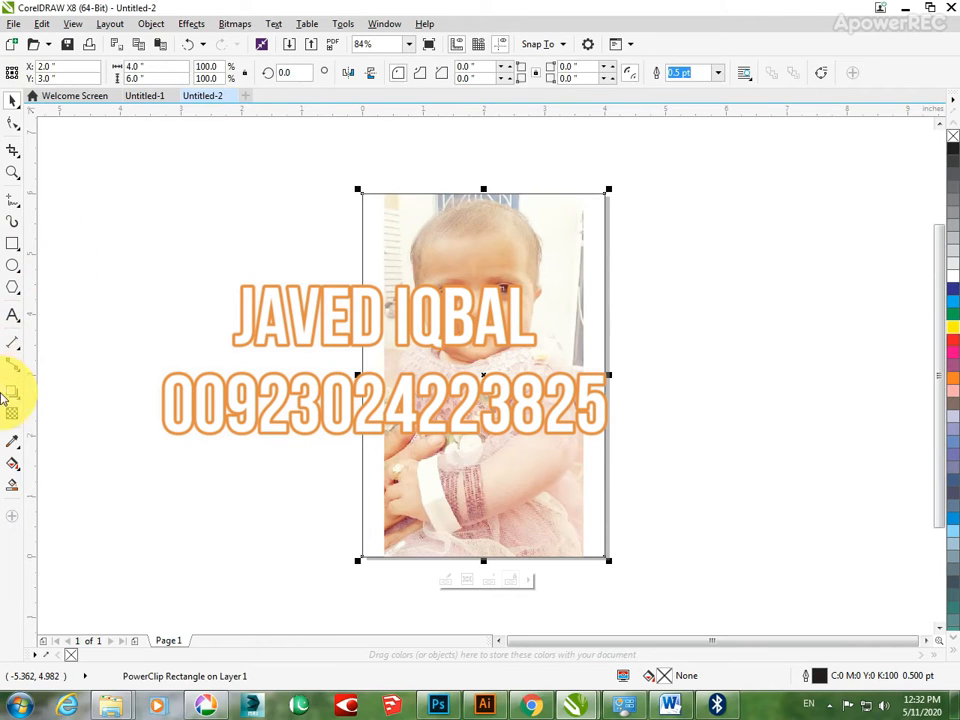
{"action": "left_click", "coordinate": [11, 443]}
{"action": "left_click", "coordinate": [563, 217]}
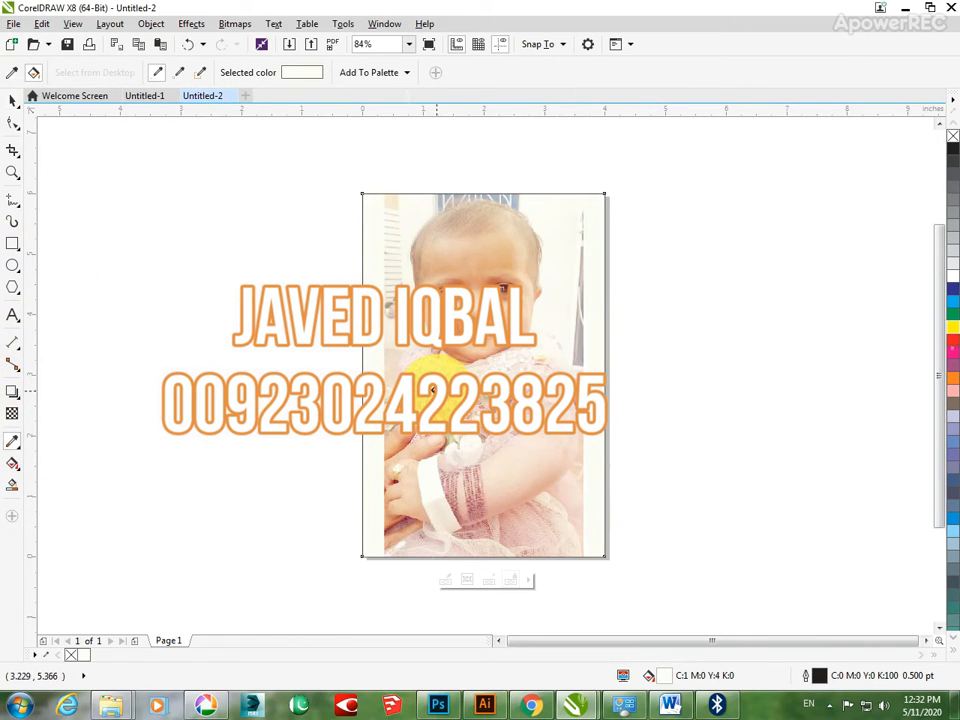
{"action": "left_click", "coordinate": [12, 101]}
{"action": "left_click", "coordinate": [146, 148]}
- Set the outline width of the photo's PowerClip frame to None
{"action": "scroll", "coordinate": [600, 621], "scroll_direction": "down", "scroll_amount": 1}
{"action": "left_click", "coordinate": [536, 501]}
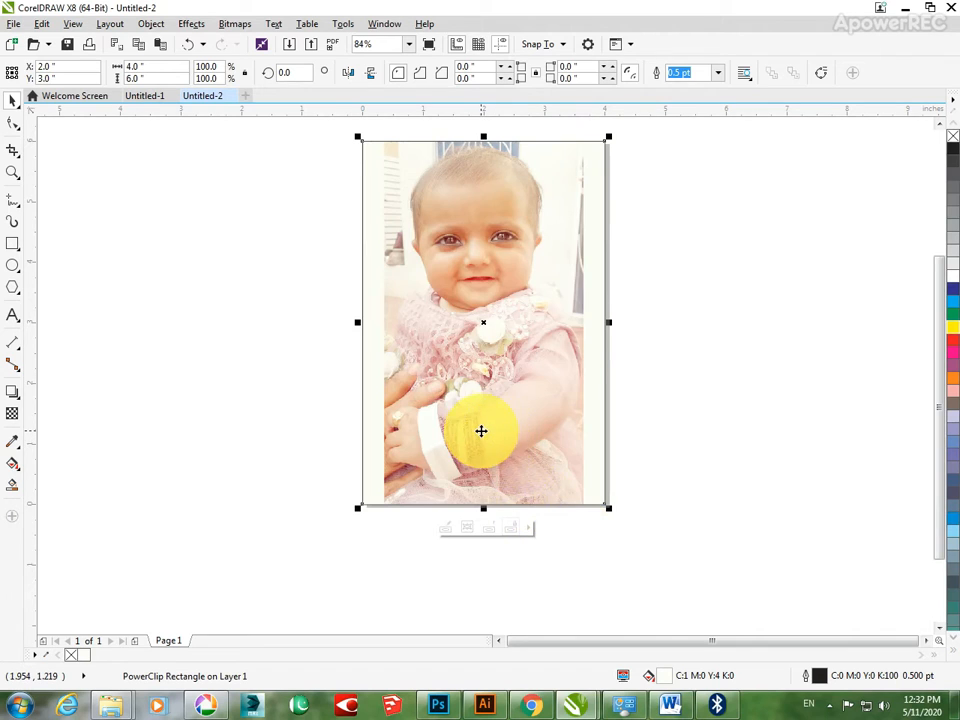
{"action": "key", "text": "F12"}
{"action": "left_click", "coordinate": [383, 251]}
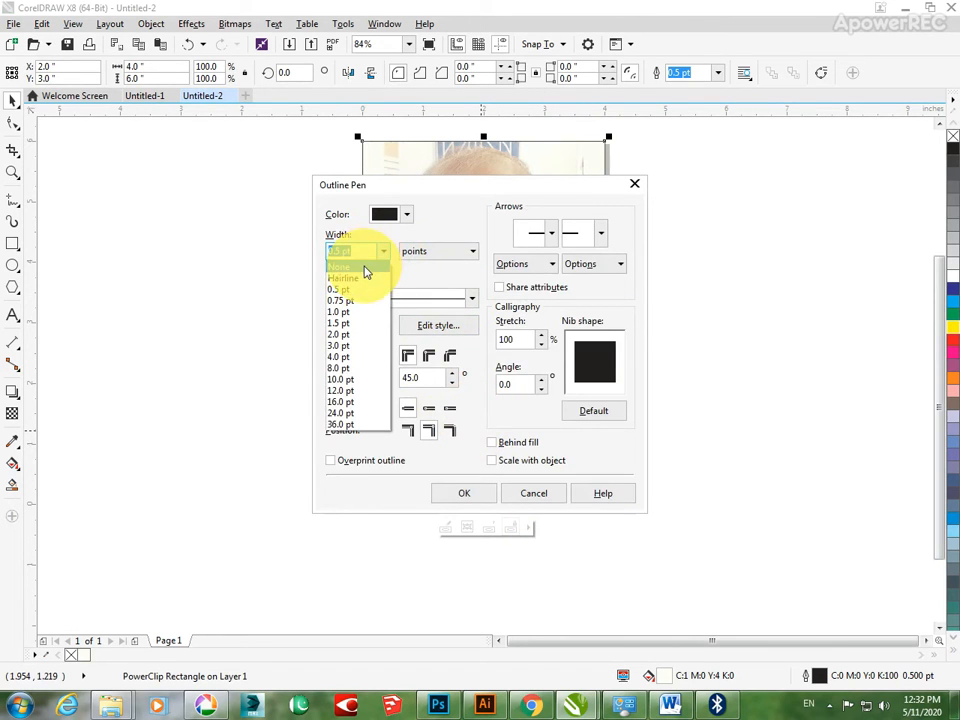
{"action": "left_click", "coordinate": [366, 270]}
{"action": "left_click", "coordinate": [475, 501]}
{"action": "left_click", "coordinate": [673, 390]}
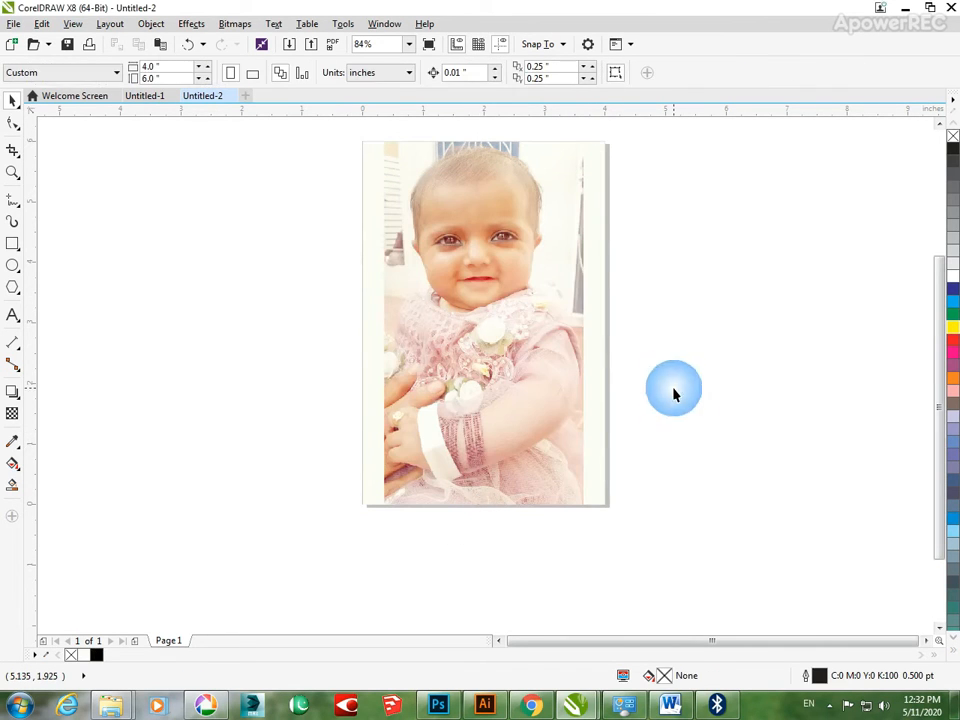
- Open the print settings and choose the EPSON L1800 Series as the printer
{"action": "key", "text": "ctrl+p"}
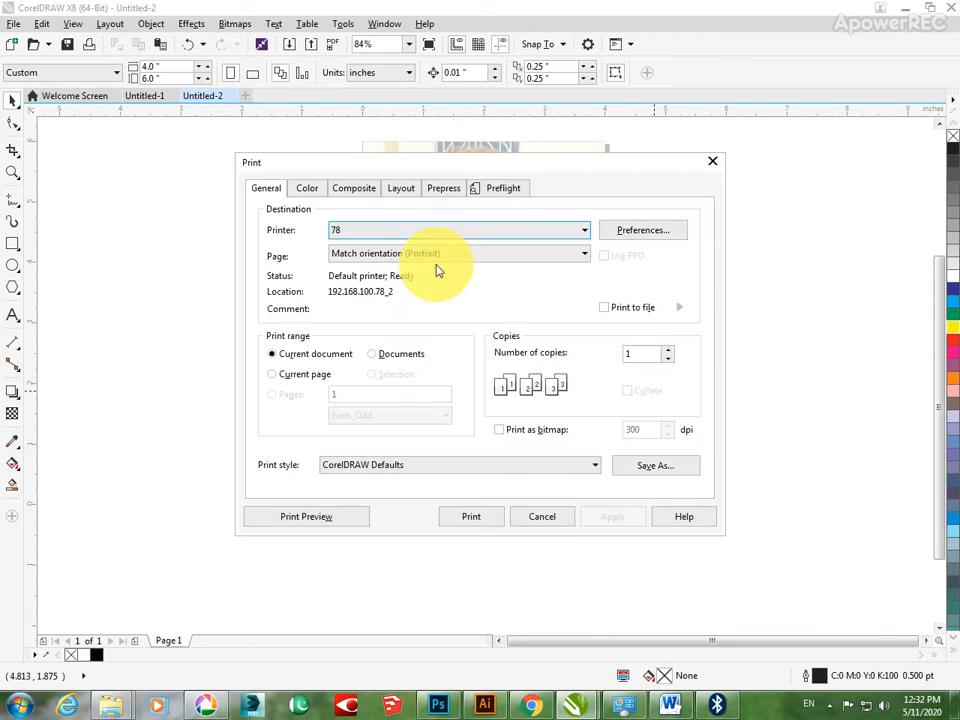
{"action": "left_click", "coordinate": [478, 230]}
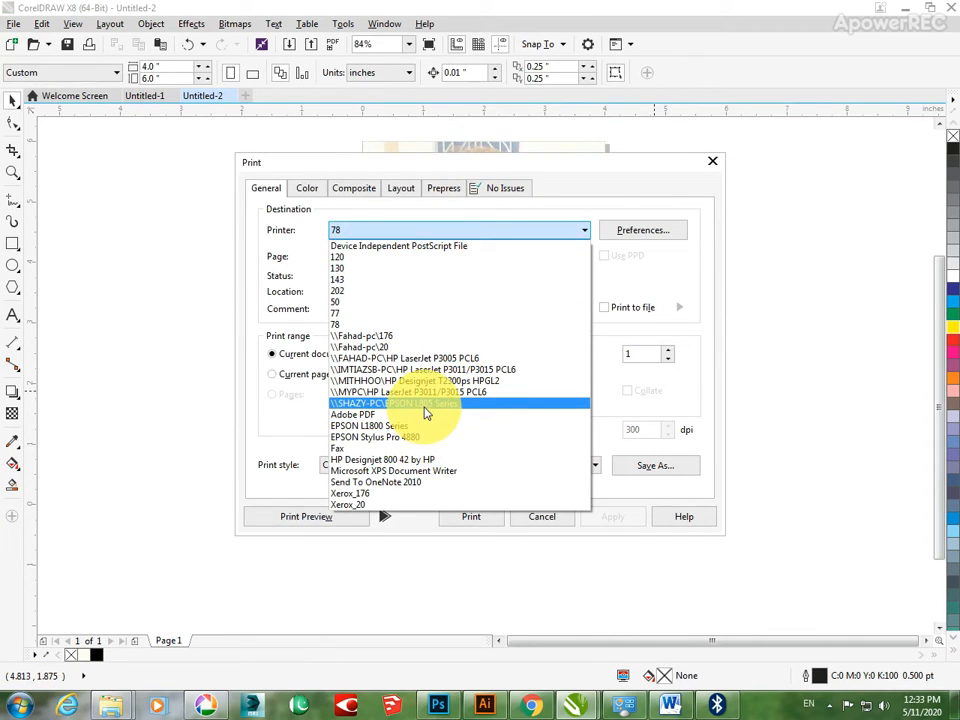
{"action": "left_click", "coordinate": [400, 425]}
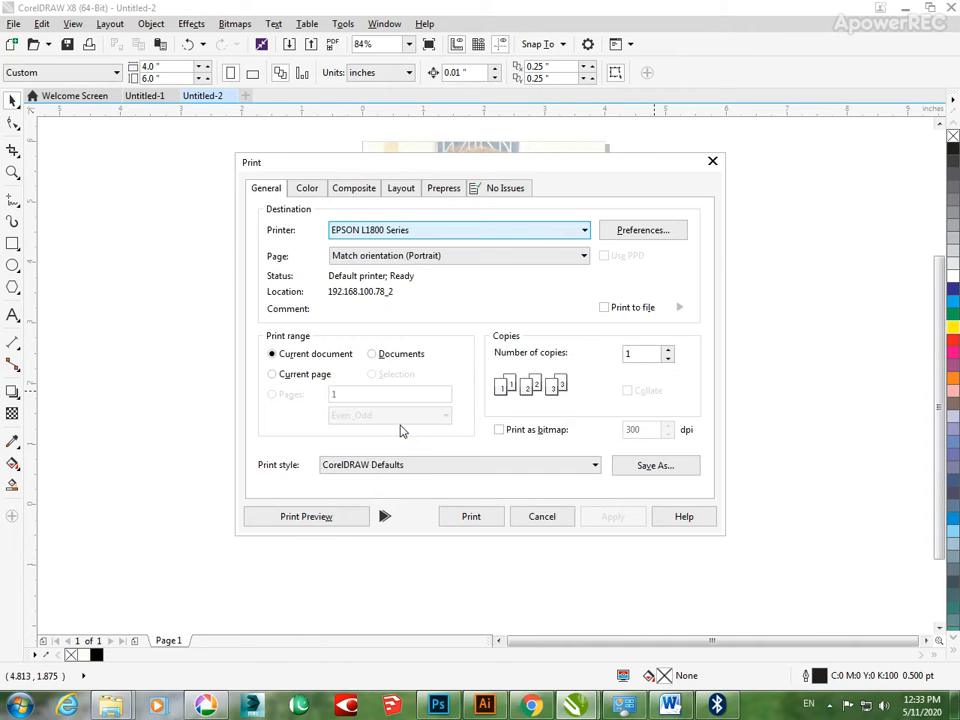
- Set the printer preferences to borderless 10 x 15 cm (4 x 6 in), Epson Premium Glossy paper and Standard quality, and apply them
{"action": "left_click", "coordinate": [615, 231]}
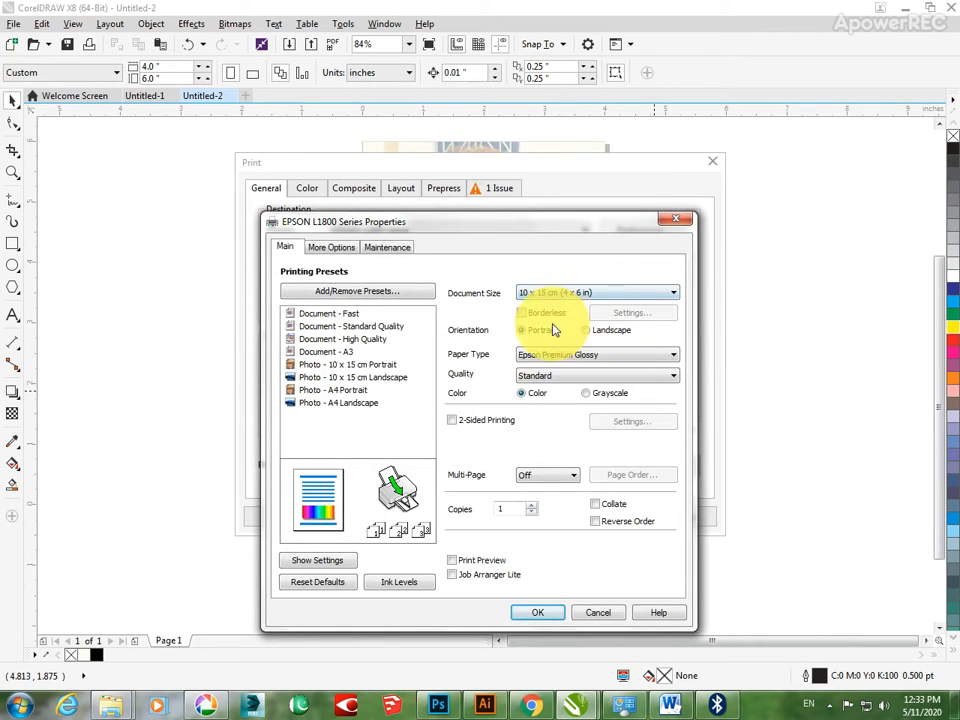
{"action": "left_click", "coordinate": [482, 398]}
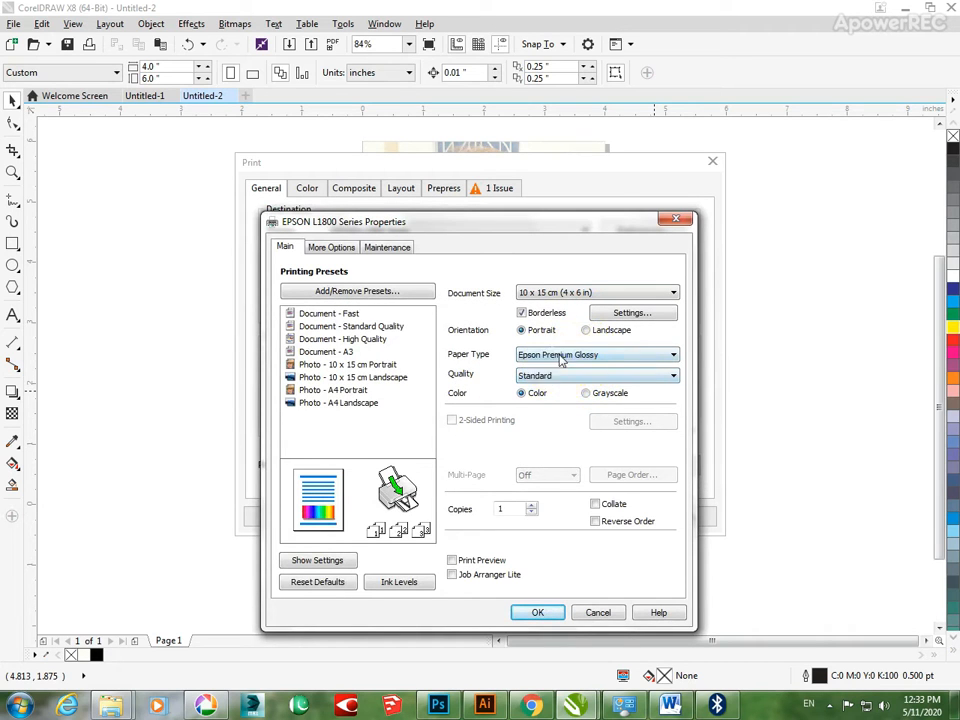
{"action": "left_click", "coordinate": [561, 358]}
{"action": "left_click", "coordinate": [552, 380]}
{"action": "left_click", "coordinate": [561, 378]}
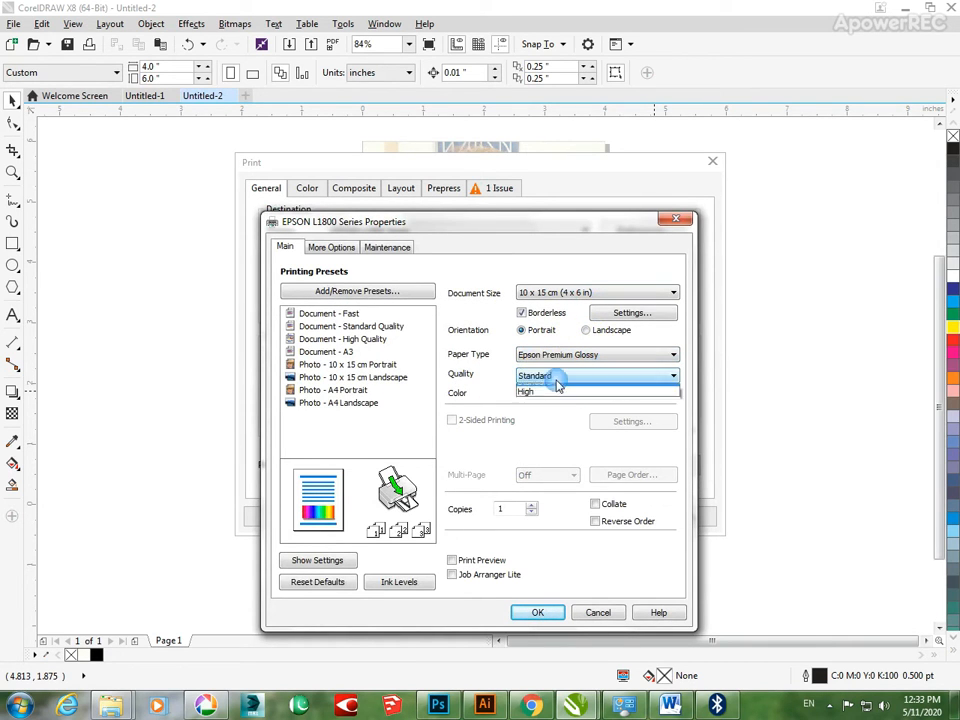
{"action": "left_click", "coordinate": [553, 394]}
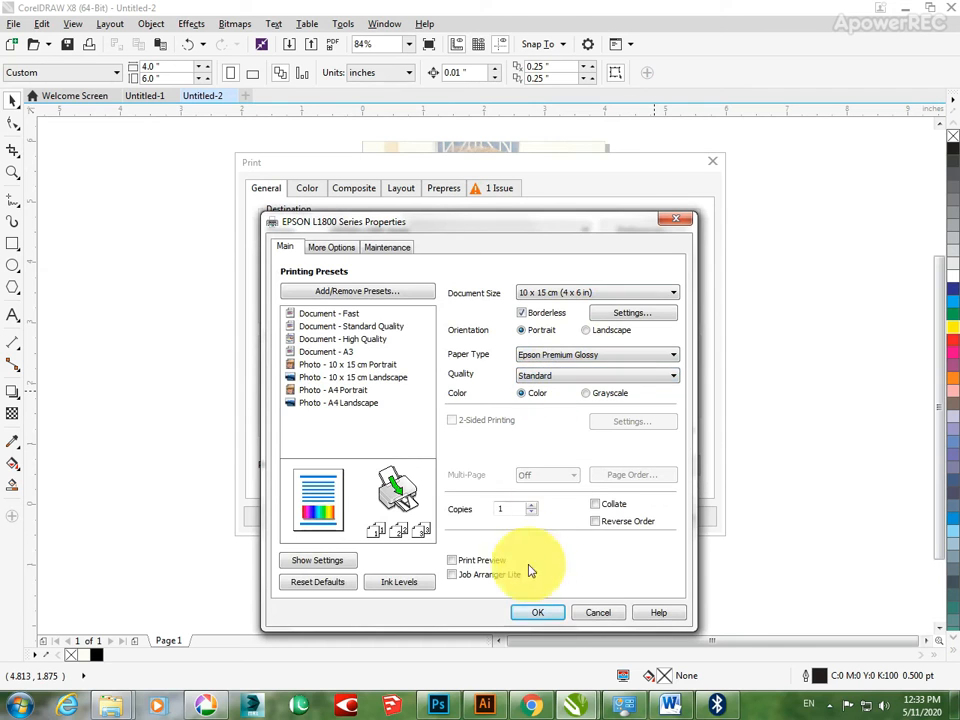
{"action": "left_click", "coordinate": [542, 614]}
{"action": "left_click", "coordinate": [612, 516]}
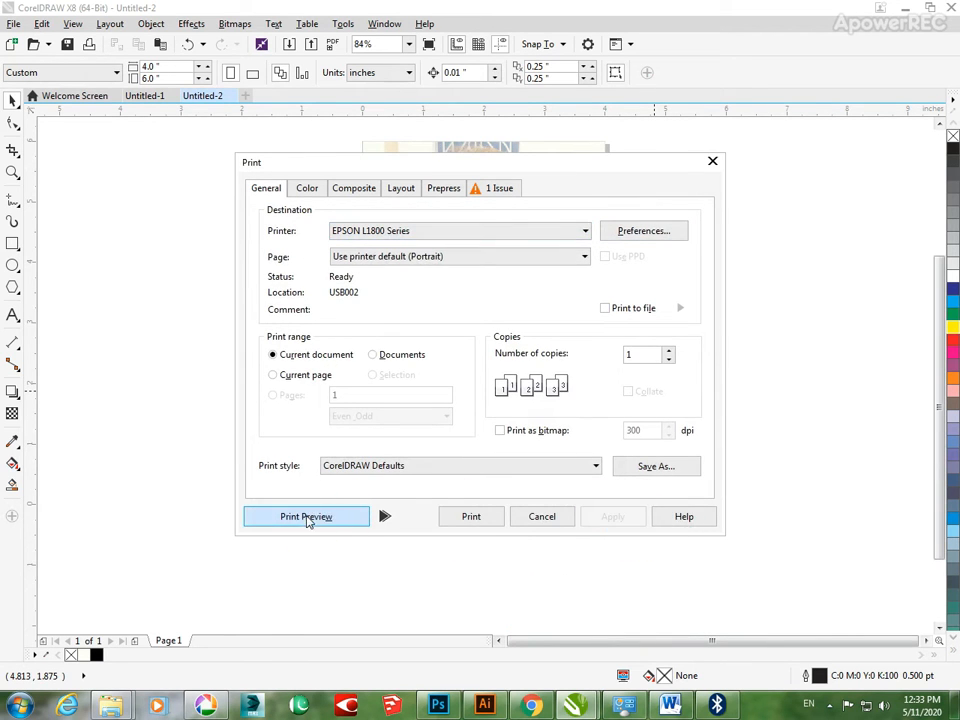
- Preview the photo print, dismiss the ink-level notice, and decline the EPSON Status Monitor 3 taskbar icon before returning to the drawing
{"action": "left_click", "coordinate": [311, 519]}
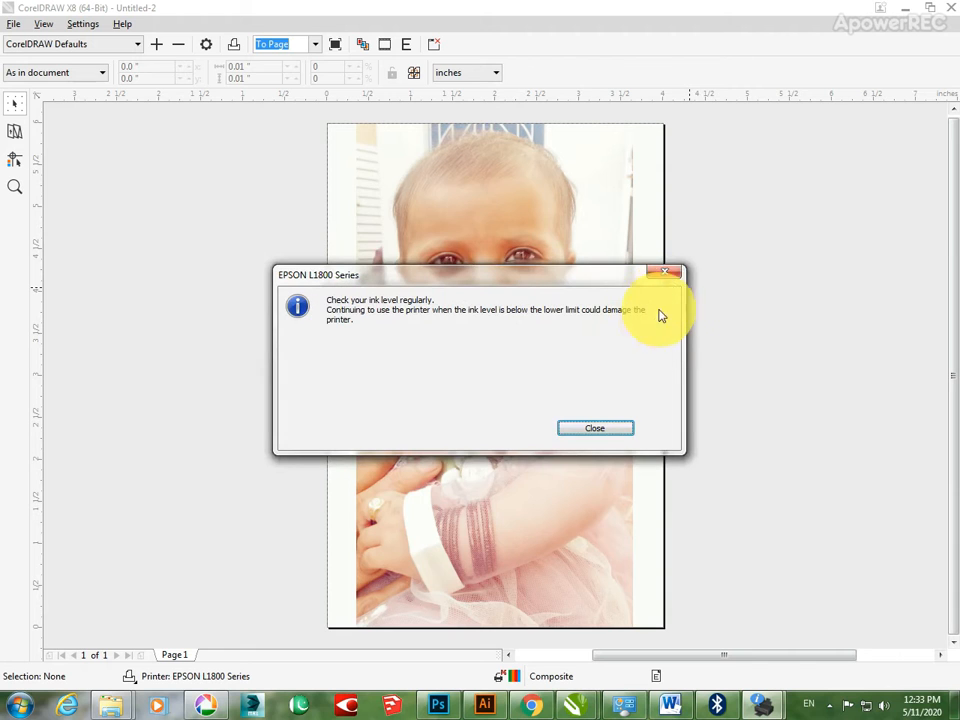
{"action": "left_click", "coordinate": [585, 431]}
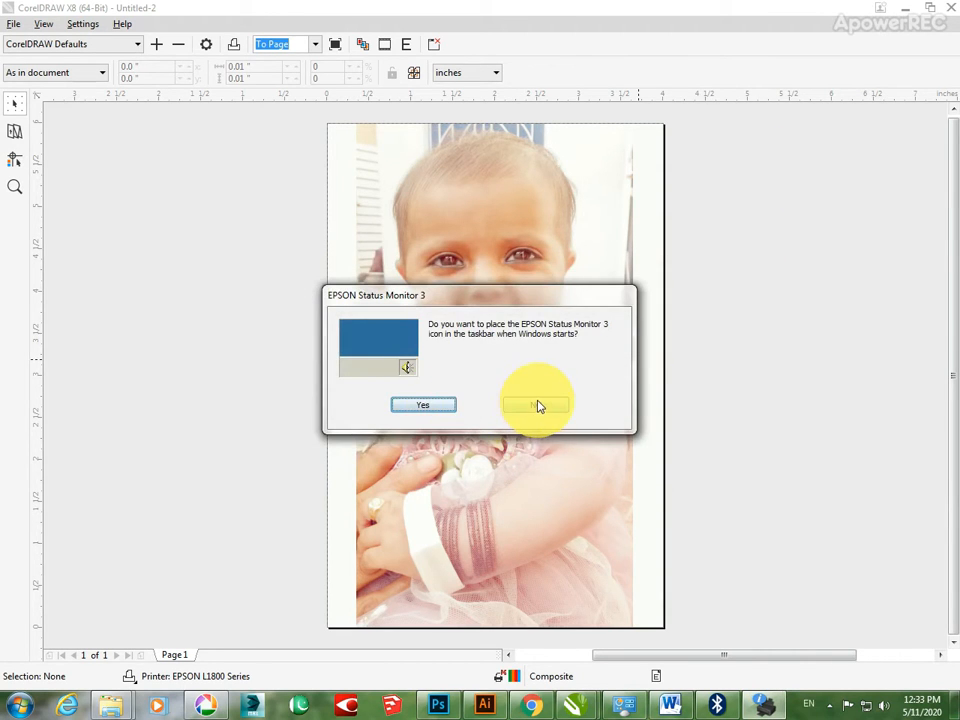
{"action": "left_click", "coordinate": [538, 405]}
{"action": "left_click", "coordinate": [948, 14]}
{"action": "left_click", "coordinate": [516, 390]}
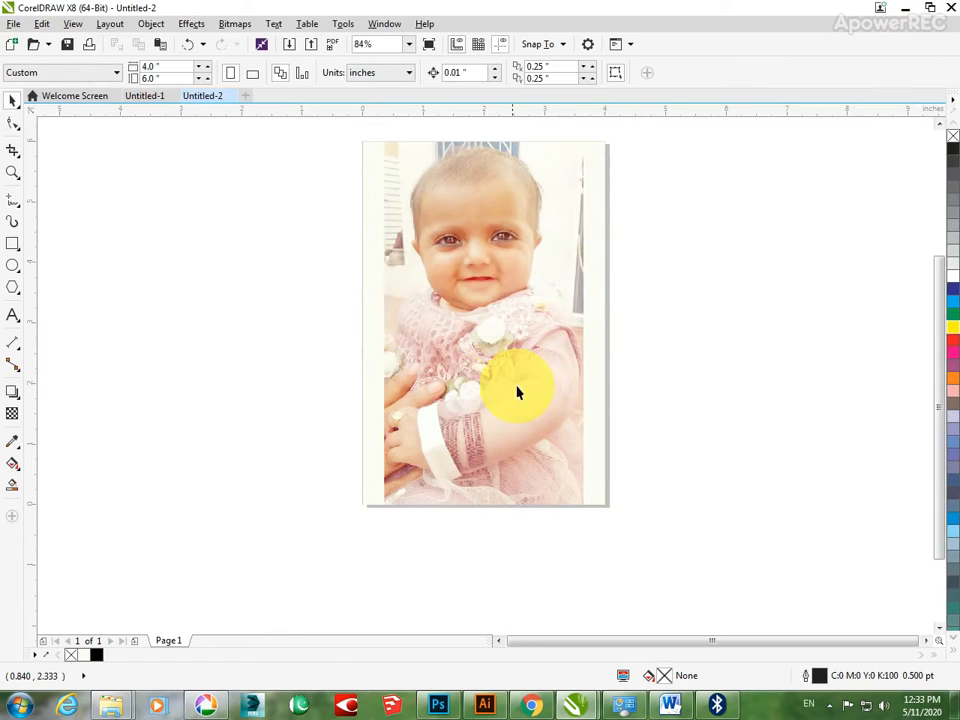
{"action": "left_click", "coordinate": [157, 179]}
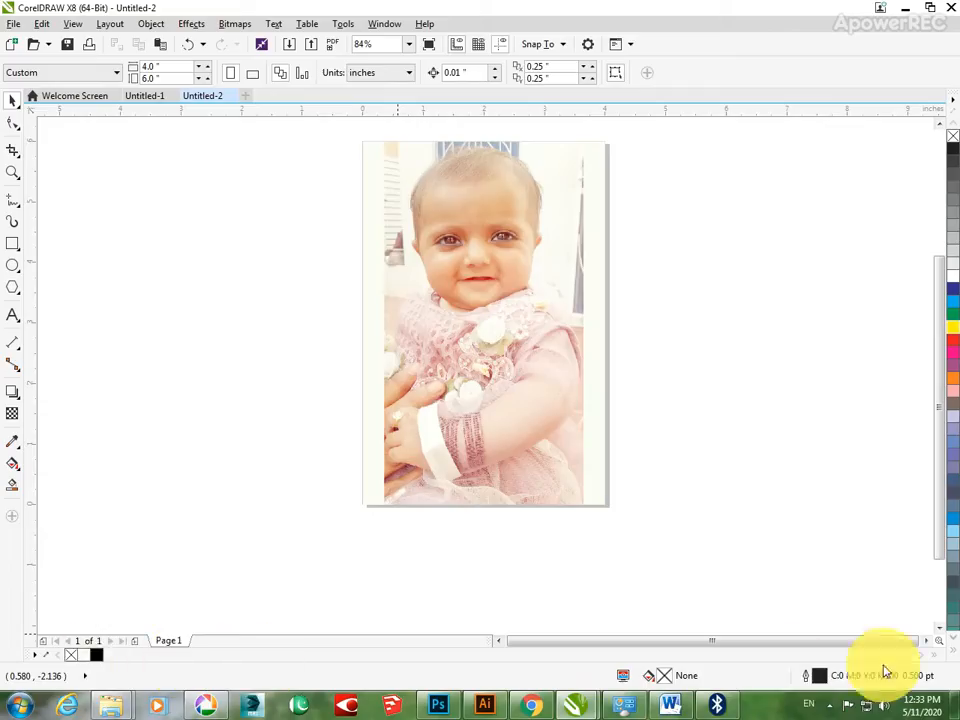
- Save the two photos received through Bluetooth File Transfer to the Desktop
{"action": "left_click", "coordinate": [718, 704]}
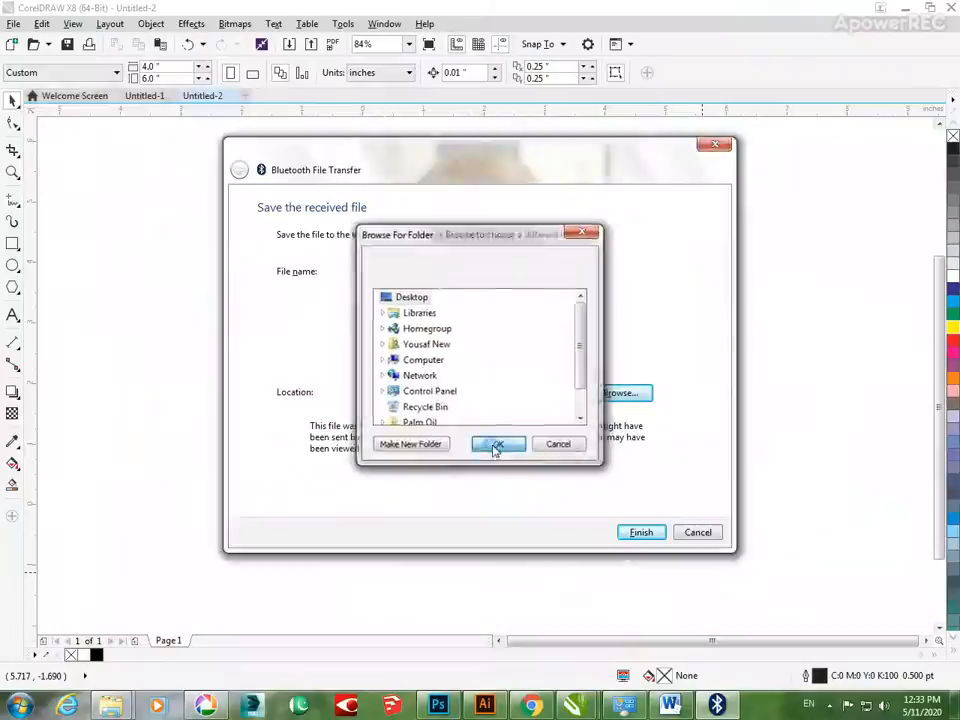
{"action": "left_click", "coordinate": [495, 444]}
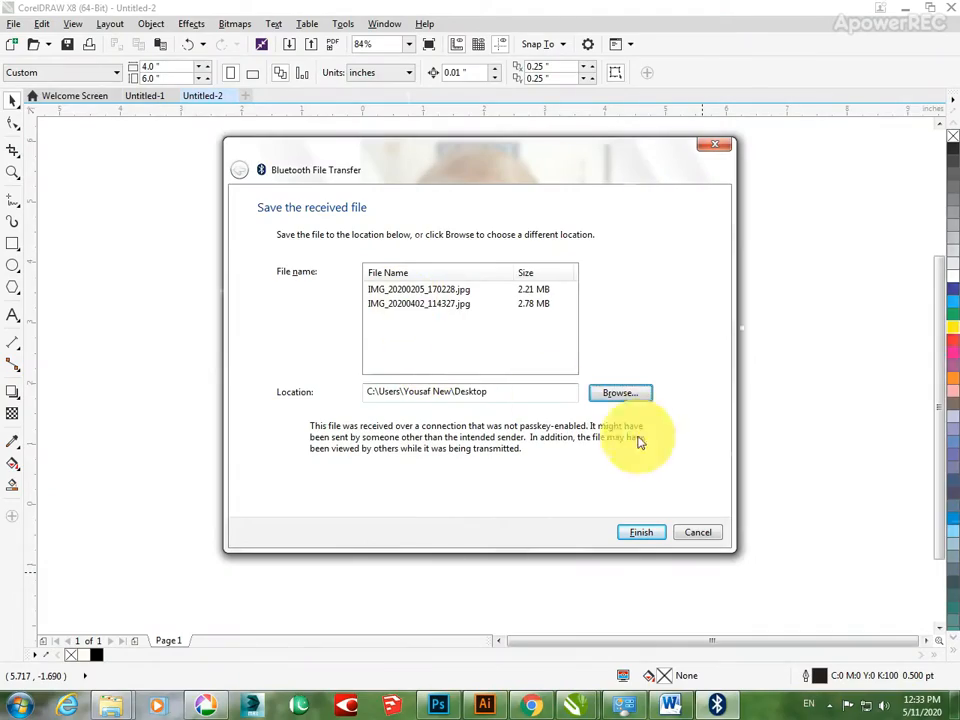
{"action": "left_click", "coordinate": [446, 304]}
{"action": "left_click", "coordinate": [628, 394]}
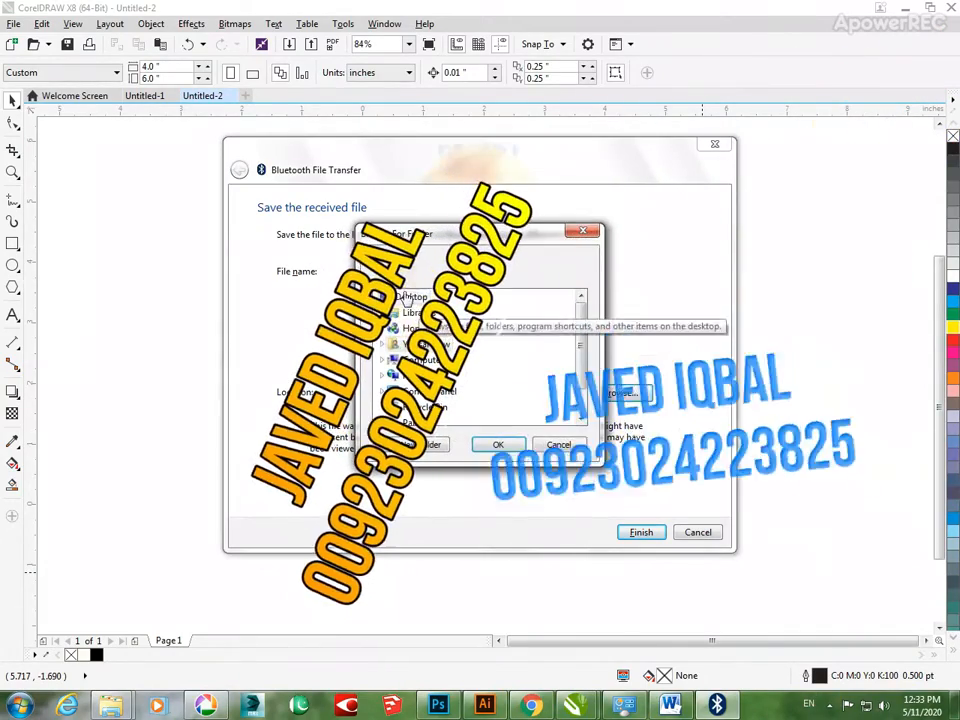
{"action": "left_click", "coordinate": [497, 443]}
{"action": "left_click", "coordinate": [641, 534]}
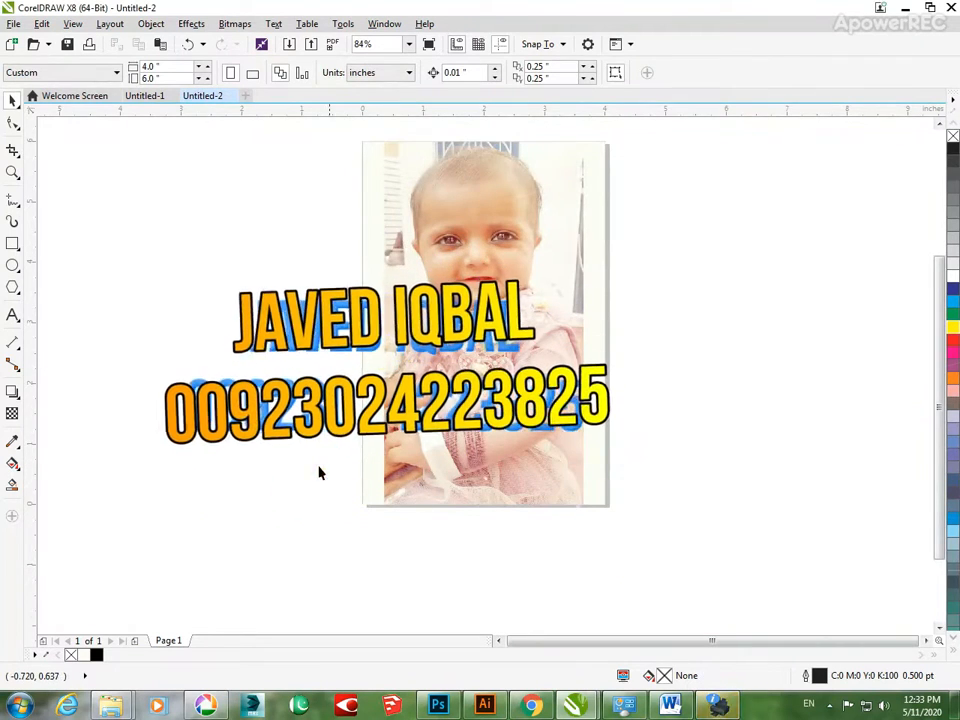
- Copy the photo's PowerClip frame onto a newly added second page
{"action": "left_click", "coordinate": [370, 380]}
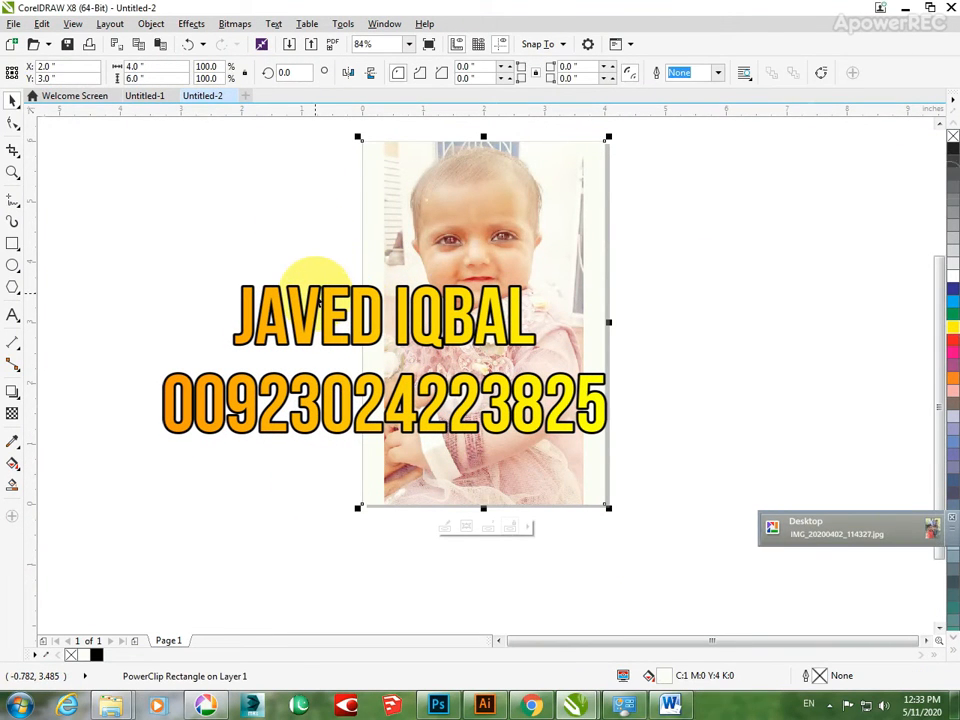
{"action": "left_click", "coordinate": [134, 641]}
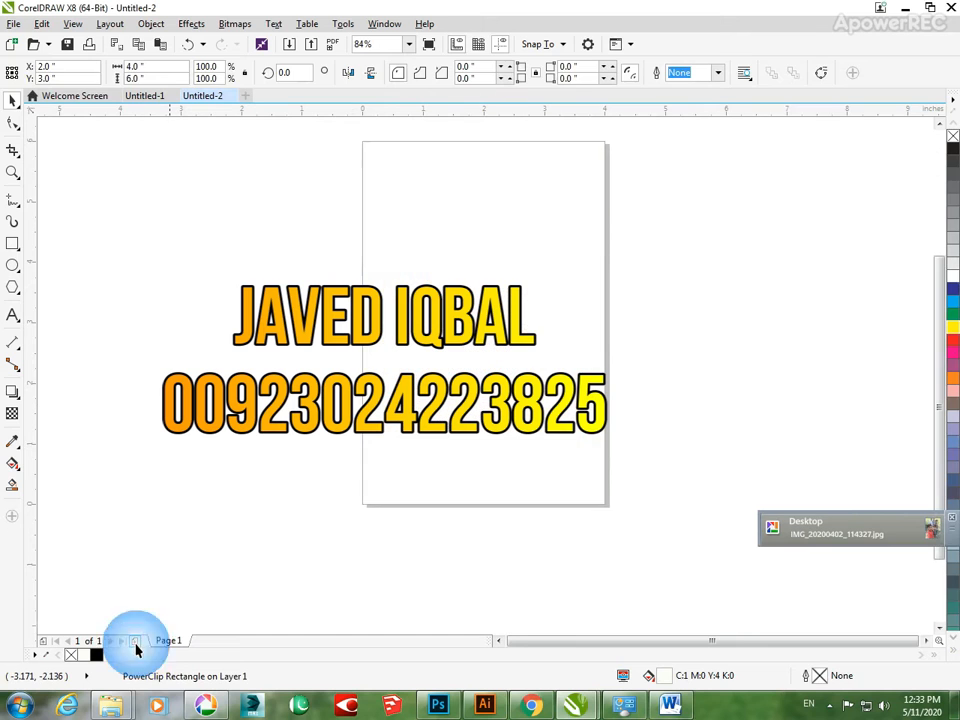
{"action": "key", "text": "ctrl+v"}
{"action": "left_click", "coordinate": [760, 293]}
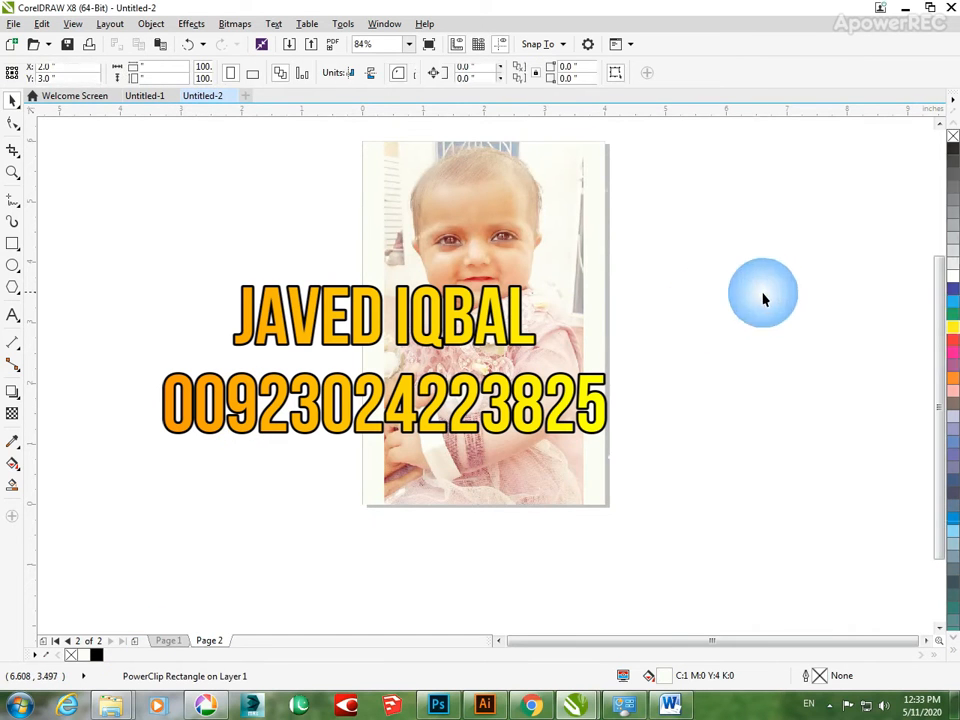
- Import IMG_20200205_170228.jpg from the Desktop onto page 2 and reposition it over the lower part of the framed photo
{"action": "key", "text": "ctrl+i"}
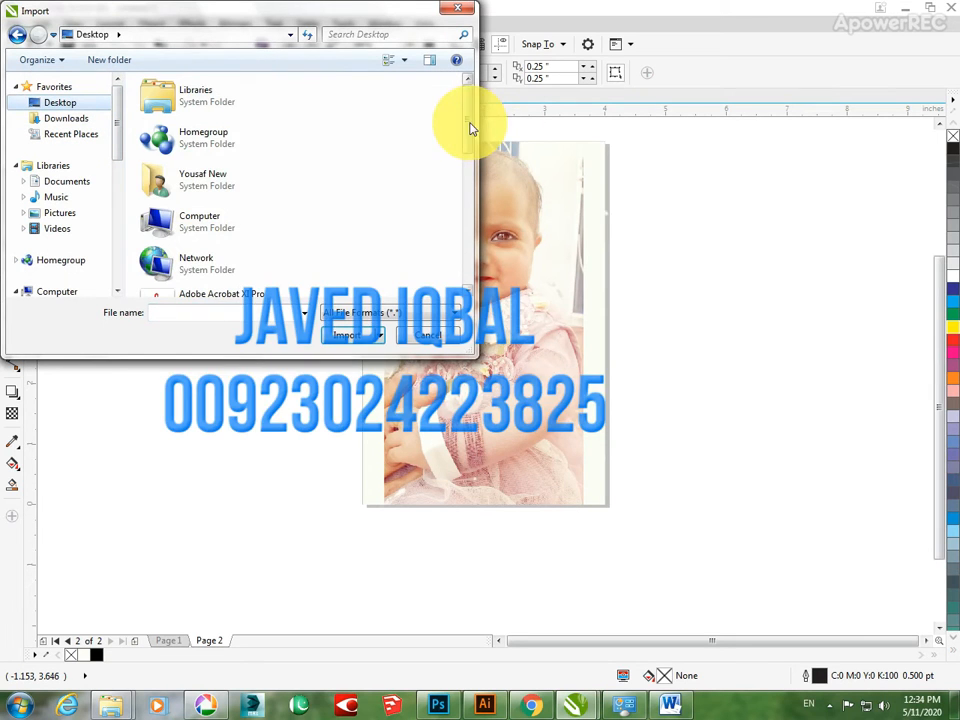
{"action": "left_click_drag", "start_coordinate": [468, 128], "coordinate": [466, 268]}
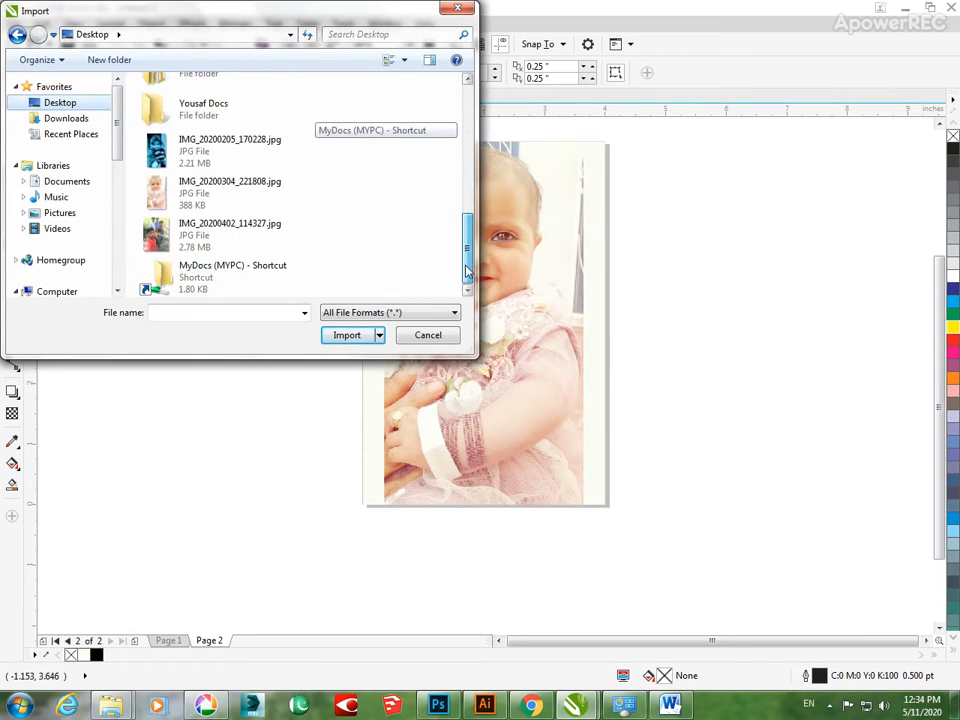
{"action": "left_click", "coordinate": [214, 168]}
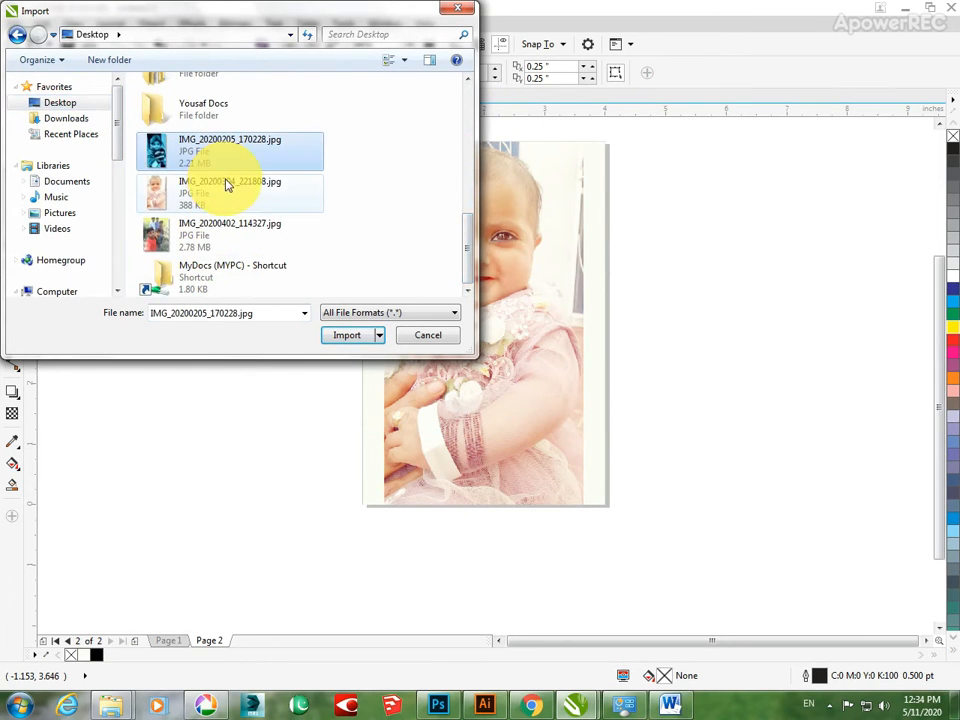
{"action": "left_click", "coordinate": [346, 335]}
{"action": "left_click", "coordinate": [224, 357]}
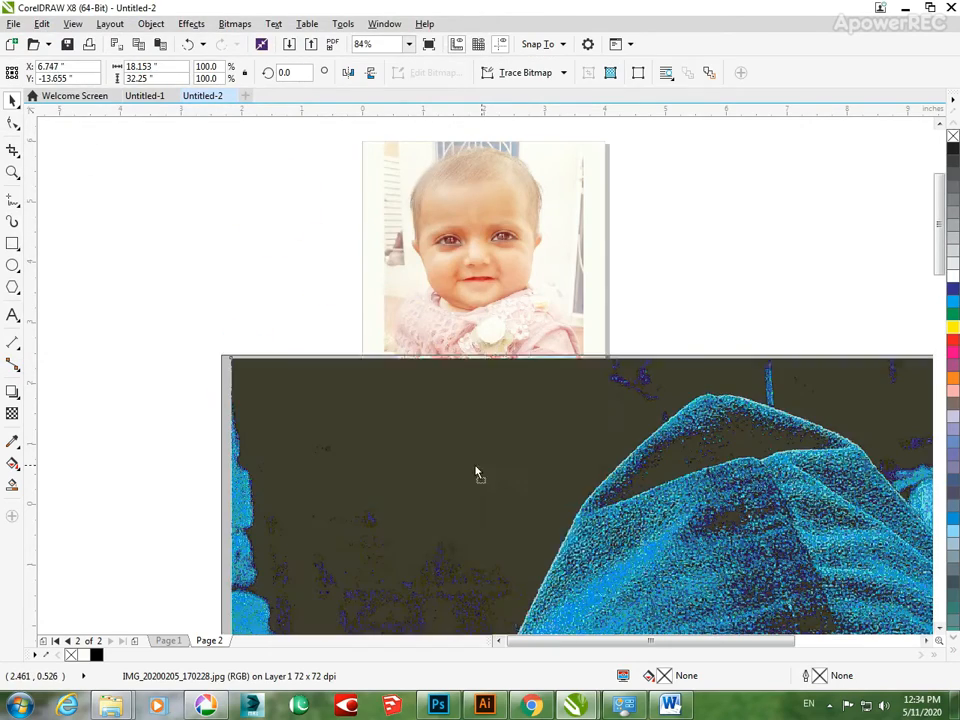
{"action": "left_click_drag", "start_coordinate": [476, 473], "coordinate": [381, 446]}
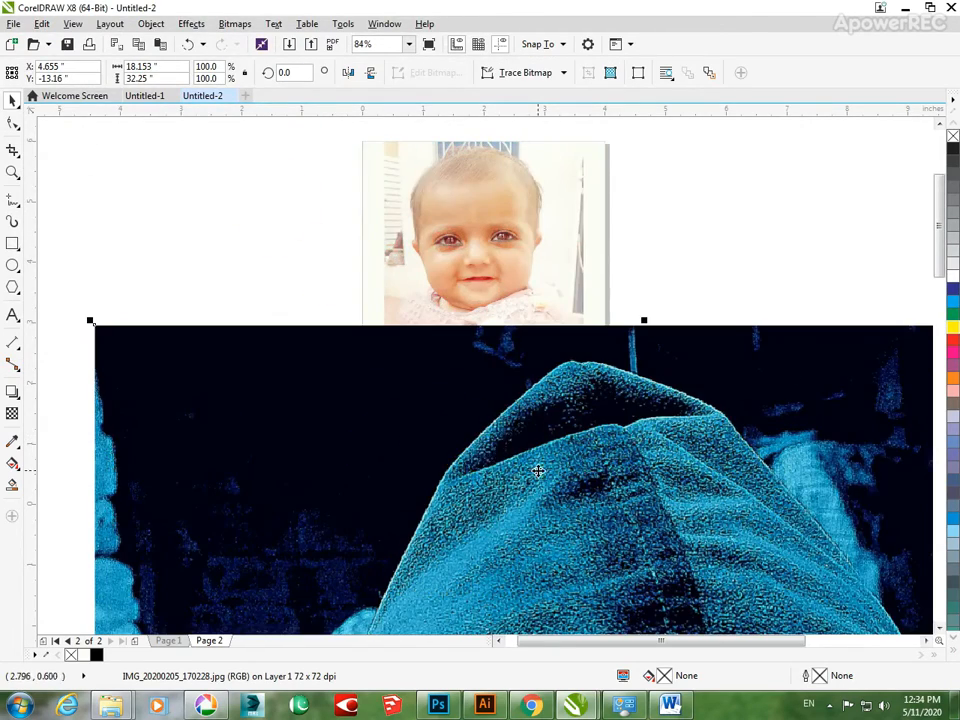
- Move the imported photo IMG_20200205_170228.jpg closer to the page 2 frame and scale it down proportionally from its corner
{"action": "left_click_drag", "start_coordinate": [538, 471], "coordinate": [412, 392]}
{"action": "scroll", "coordinate": [517, 361], "scroll_direction": "down", "scroll_amount": 4}
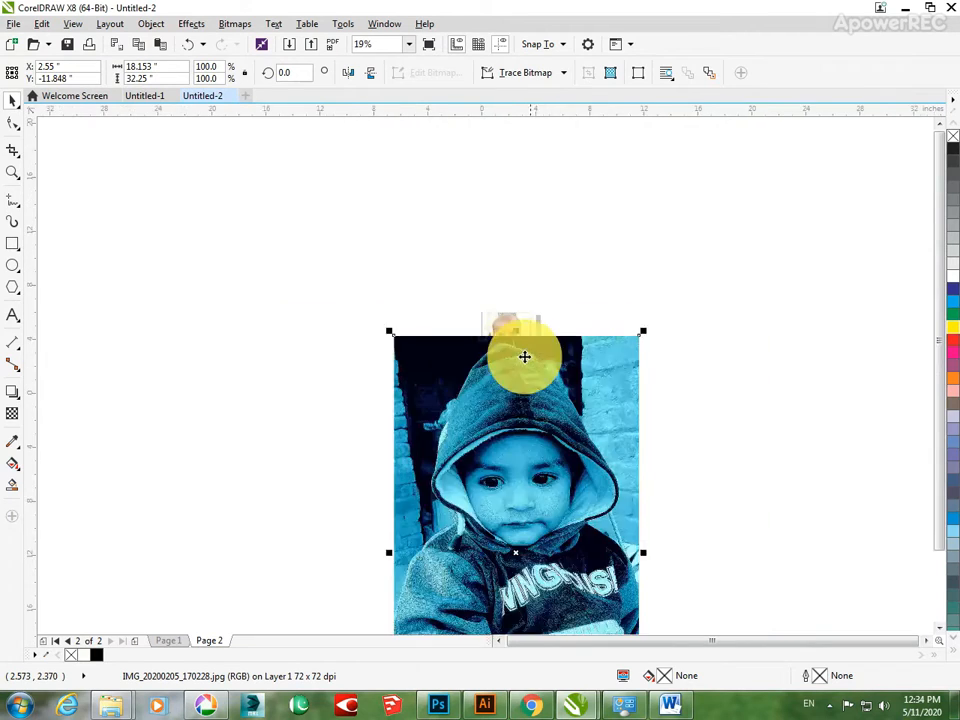
{"action": "scroll", "coordinate": [630, 350], "scroll_direction": "down", "scroll_amount": 2}
{"action": "left_click_drag", "start_coordinate": [651, 341], "coordinate": [600, 420]}
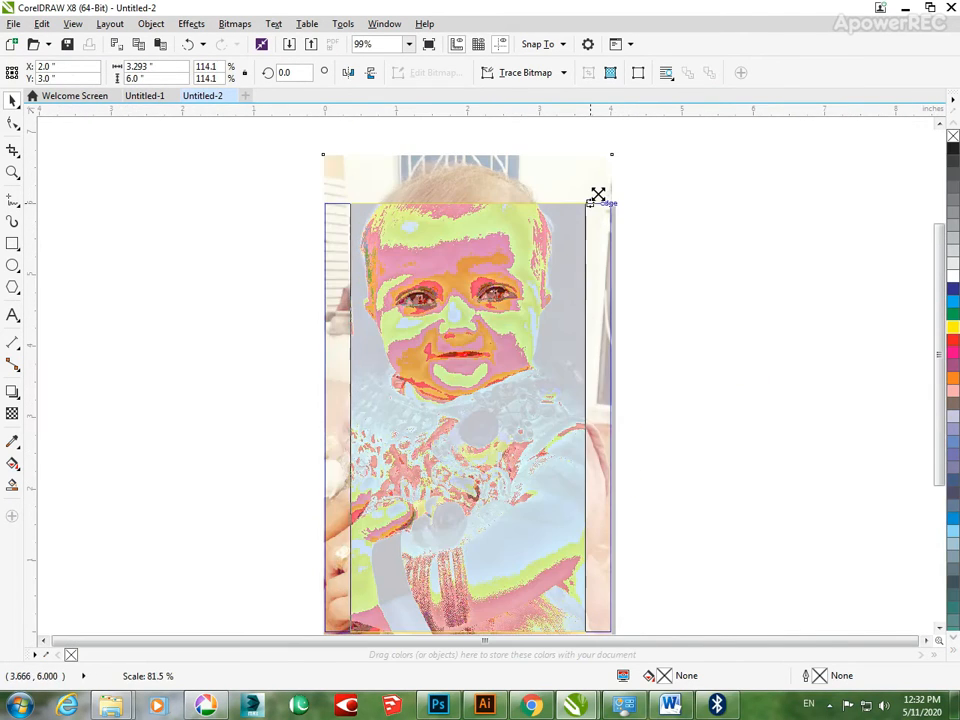
- Finish editing the girl's photo inside its PowerClip frame and return to the page
{"action": "right_click", "coordinate": [452, 339]}
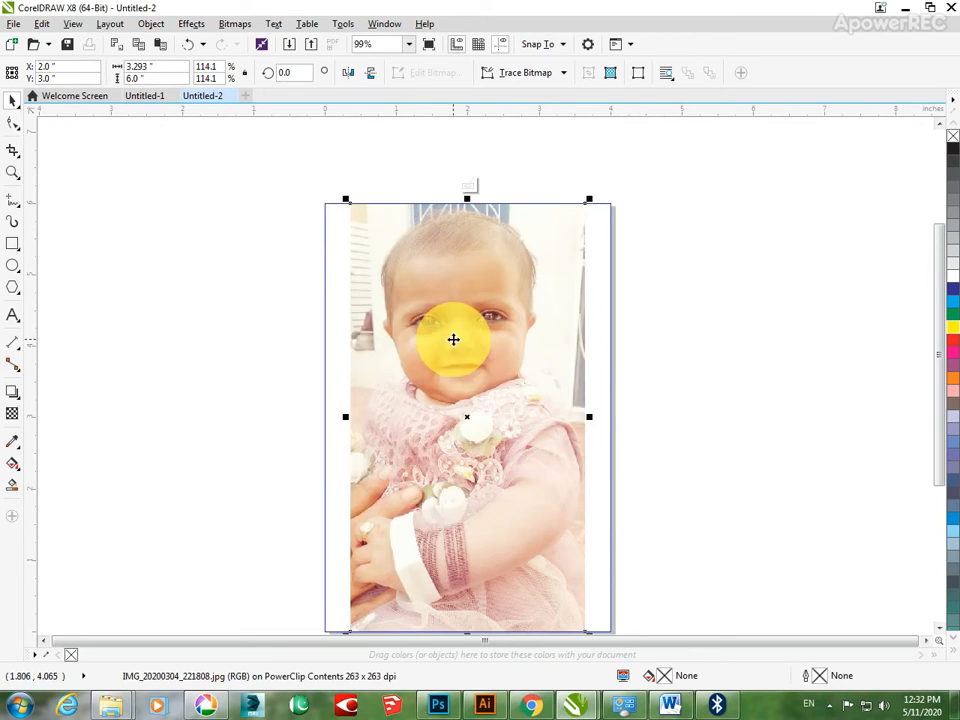
{"action": "left_click_drag", "start_coordinate": [600, 530], "coordinate": [601, 531]}
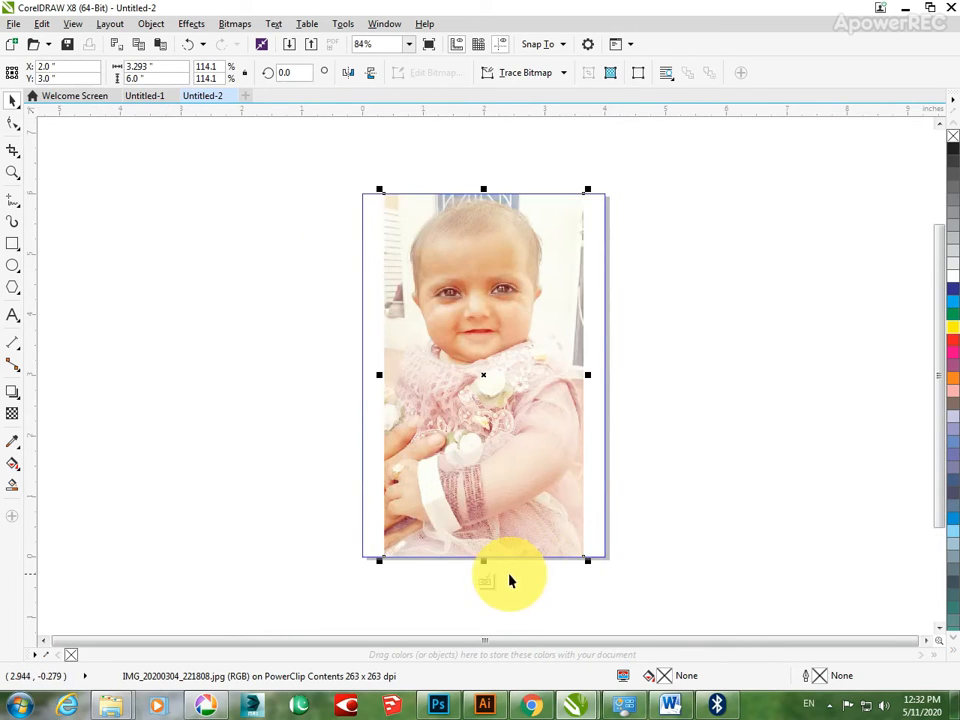
{"action": "left_click", "coordinate": [710, 432]}
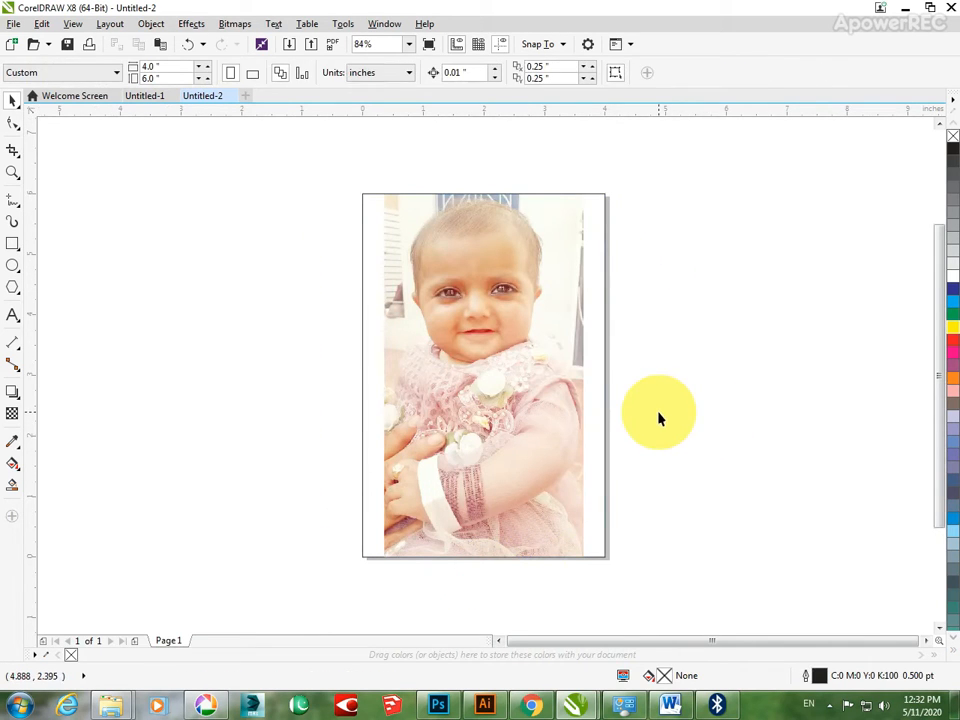
{"action": "key", "text": "ctrl+p"}
{"action": "key", "text": "Escape"}
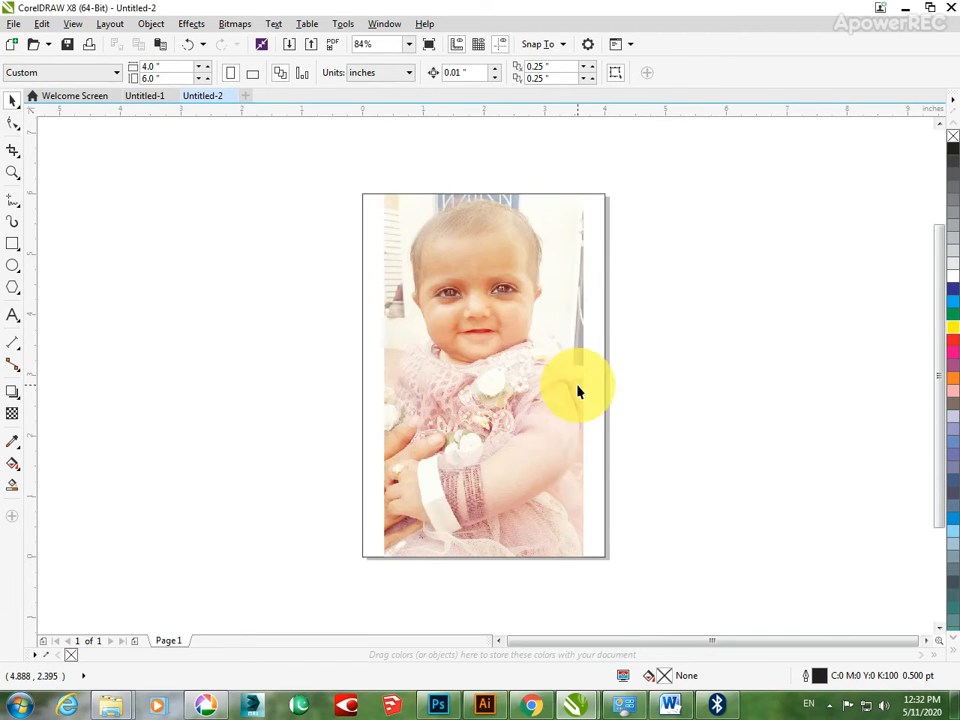
- Fill the PowerClip frame with the pale colour C:1 M:0 Y:4 K:0 sampled from the photo's light background
{"action": "left_click", "coordinate": [530, 316]}
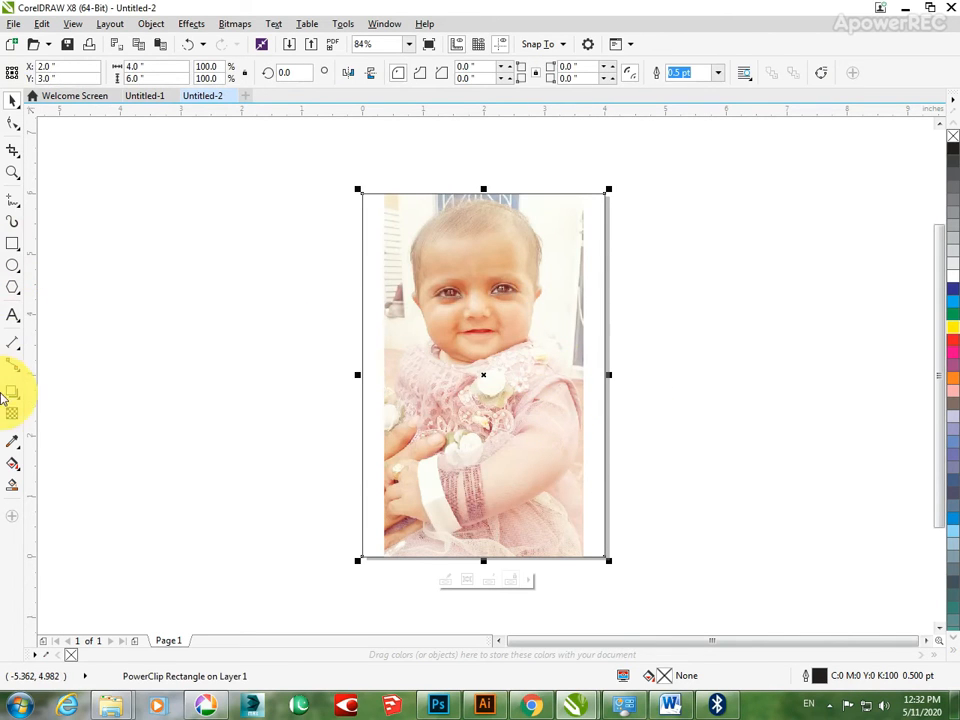
{"action": "left_click", "coordinate": [10, 443]}
{"action": "left_click", "coordinate": [563, 218]}
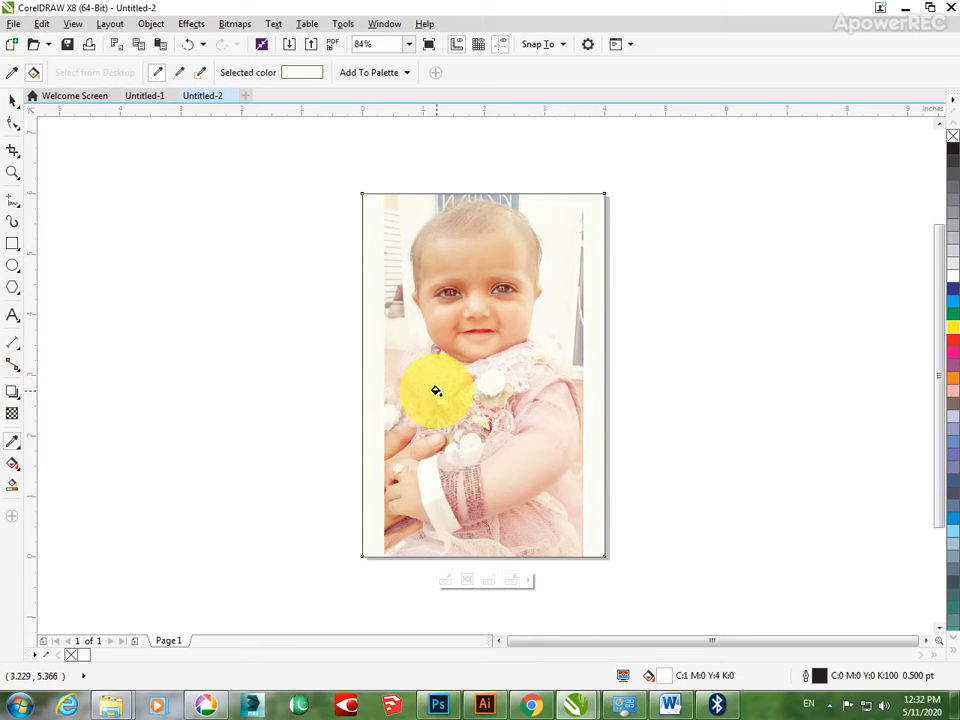
{"action": "left_click", "coordinate": [12, 101]}
{"action": "left_click", "coordinate": [146, 148]}
- Remove the outline of the photo's PowerClip frame by setting its width to None
{"action": "scroll", "coordinate": [610, 624], "scroll_direction": "down", "scroll_amount": 2}
{"action": "left_click", "coordinate": [536, 501]}
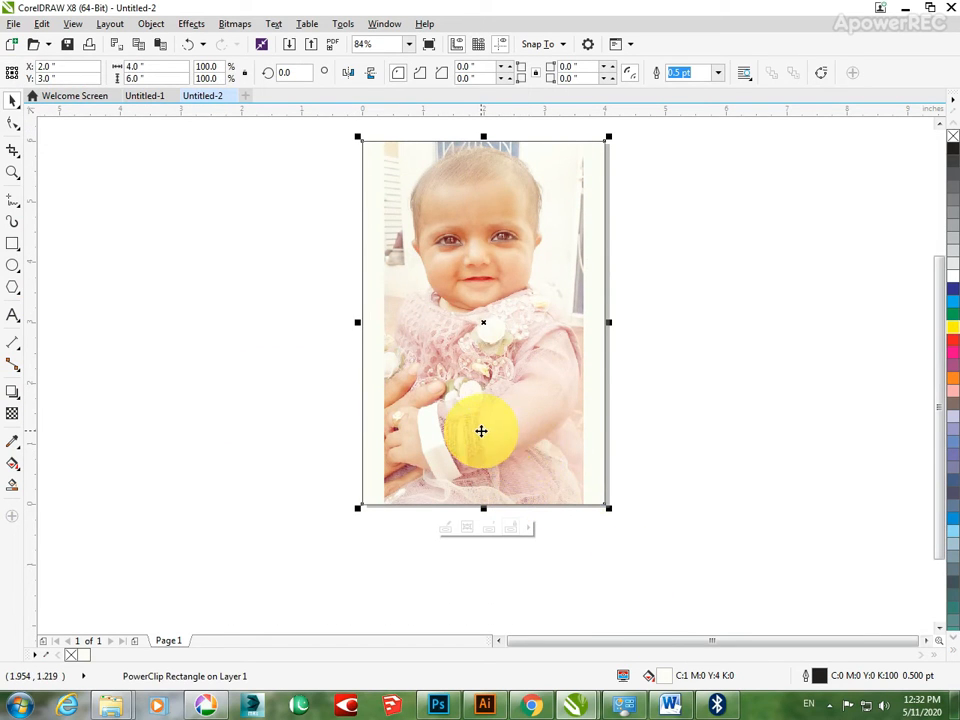
{"action": "key", "text": "F12"}
{"action": "left_click", "coordinate": [384, 252]}
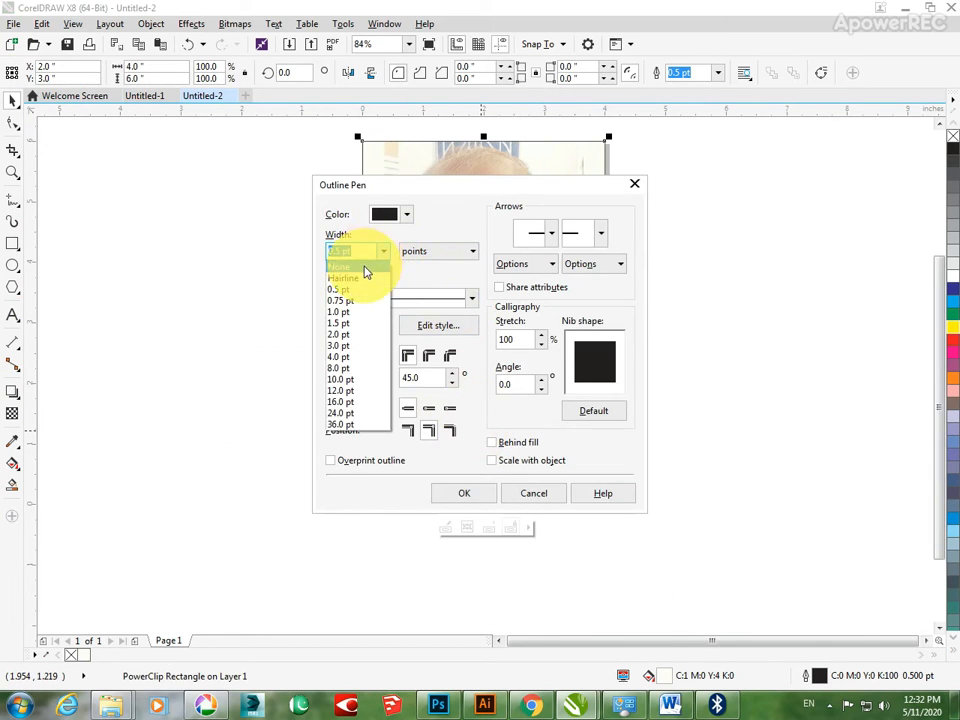
{"action": "left_click", "coordinate": [364, 267]}
{"action": "left_click", "coordinate": [474, 502]}
{"action": "left_click", "coordinate": [675, 392]}
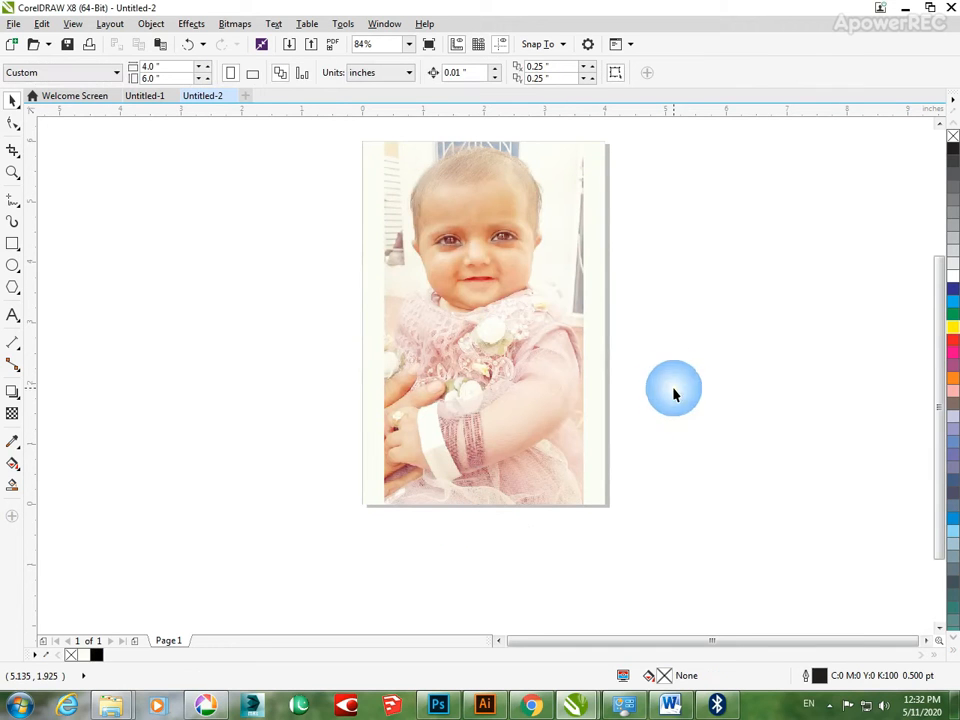
- Choose the EPSON L1800 Series printer and enable borderless printing for the 10 x 15 cm (4 x 6 in) document size
{"action": "key", "text": "ctrl+p"}
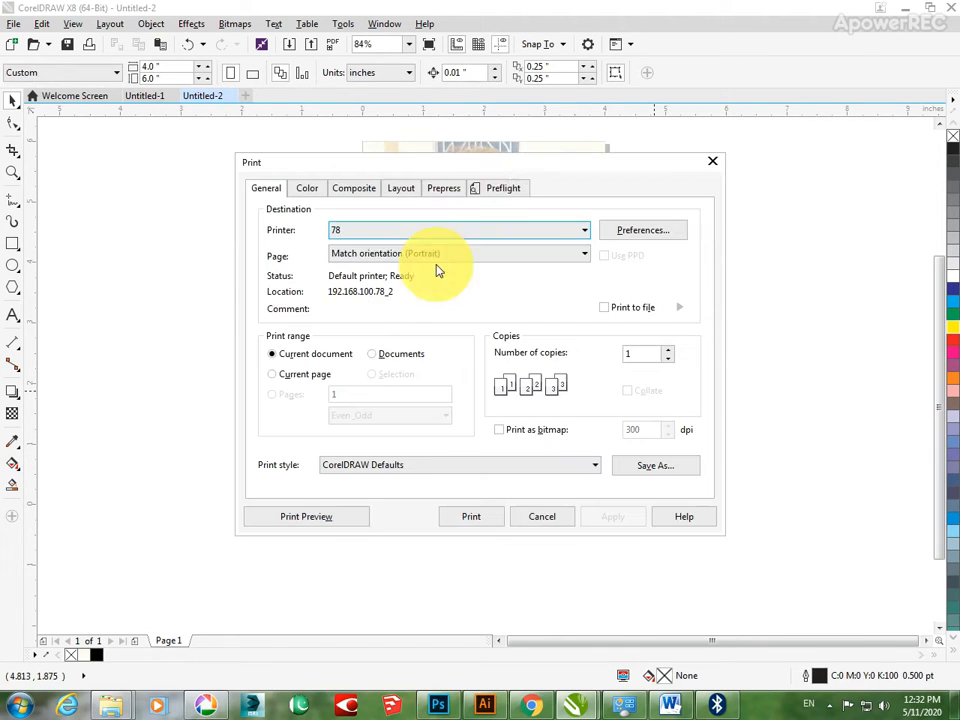
{"action": "left_click", "coordinate": [474, 229]}
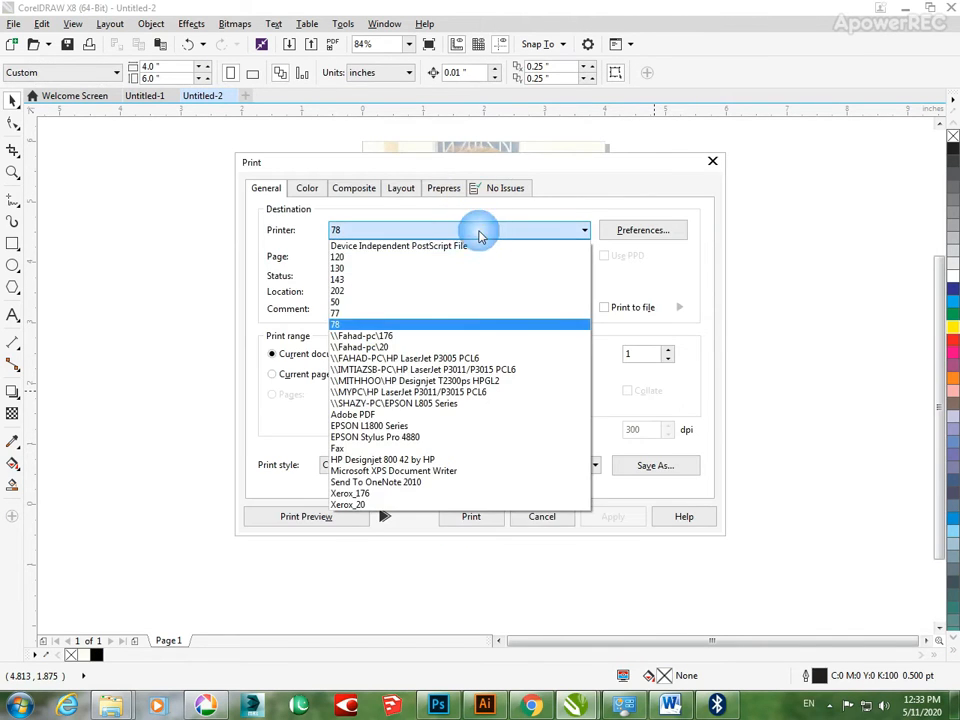
{"action": "left_click", "coordinate": [403, 426]}
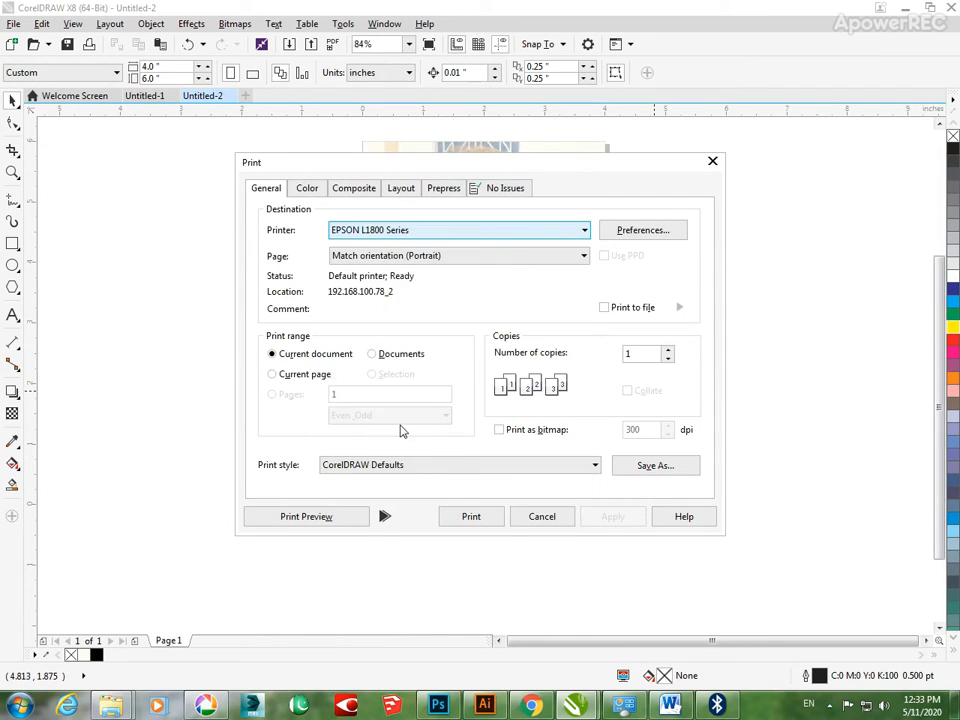
{"action": "left_click", "coordinate": [630, 231]}
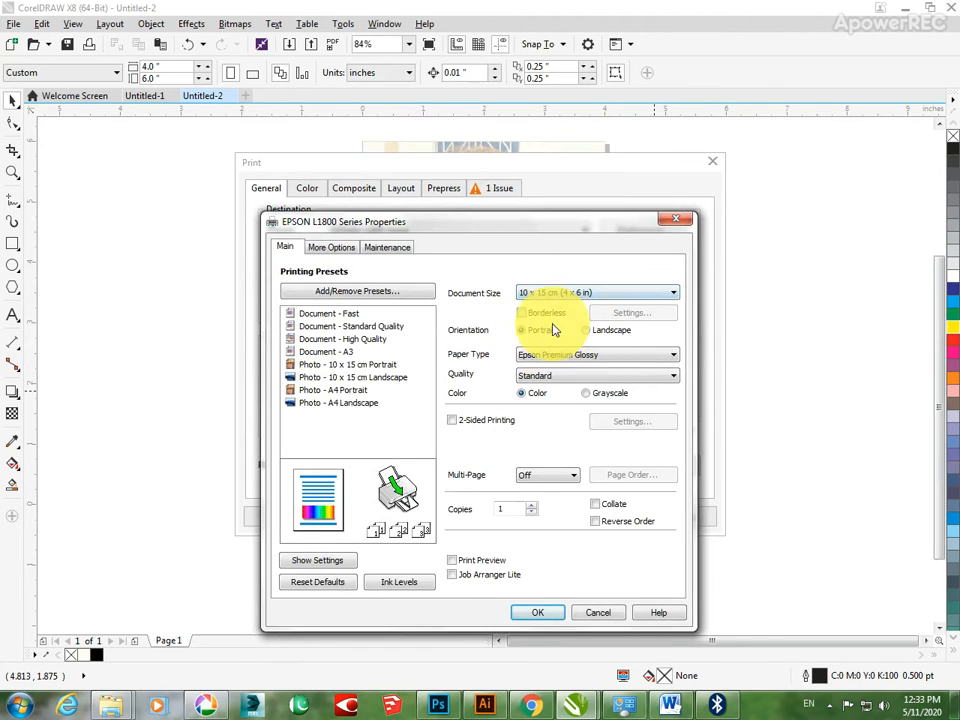
{"action": "left_click", "coordinate": [536, 314]}
{"action": "left_click", "coordinate": [482, 398]}
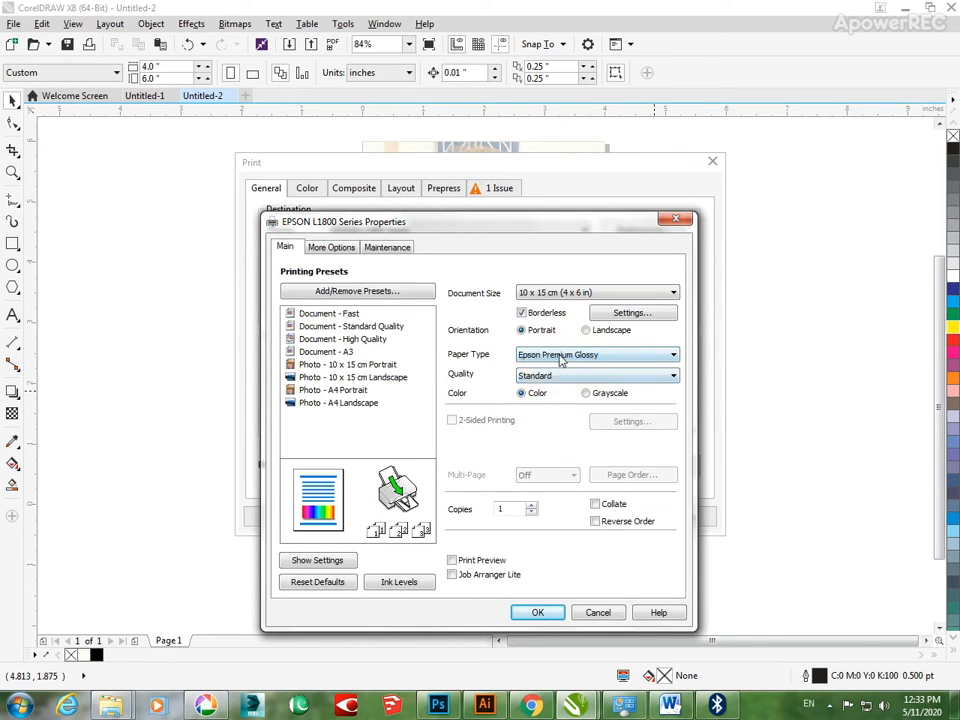
- Keep Epson Premium Glossy as the paper type and Standard as the quality, and accept the printer properties
{"action": "left_click", "coordinate": [561, 357]}
{"action": "left_click", "coordinate": [551, 379]}
{"action": "left_click", "coordinate": [560, 376]}
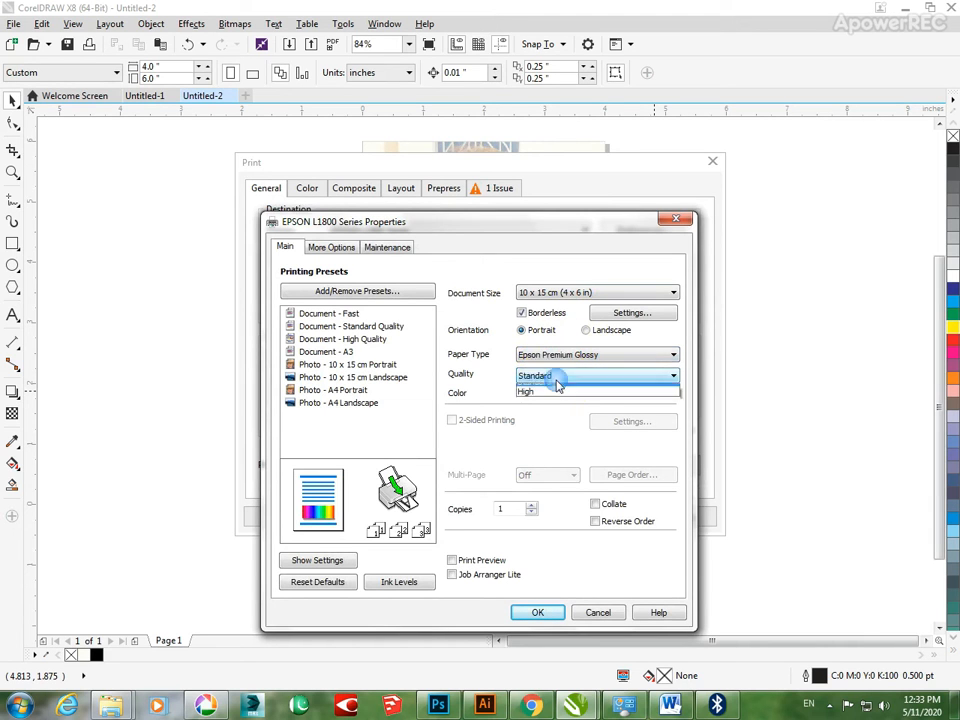
{"action": "left_click", "coordinate": [553, 386]}
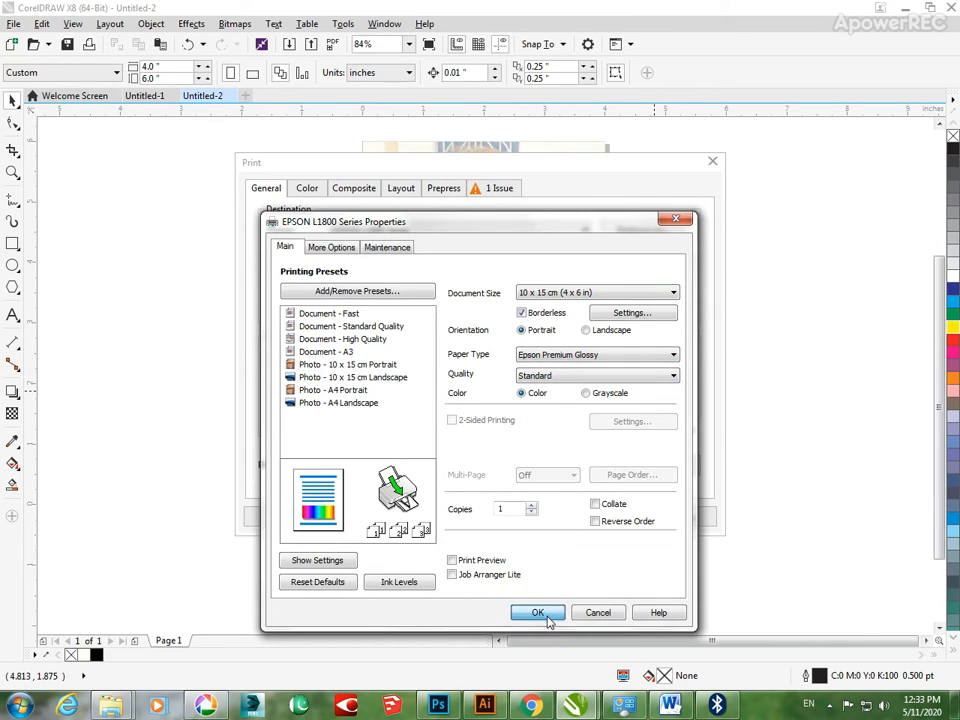
{"action": "left_click", "coordinate": [540, 613]}
- Preview the photo print, dismiss the ink-level notice, decline the EPSON Status Monitor 3 taskbar icon, and return to the drawing
{"action": "left_click", "coordinate": [307, 517]}
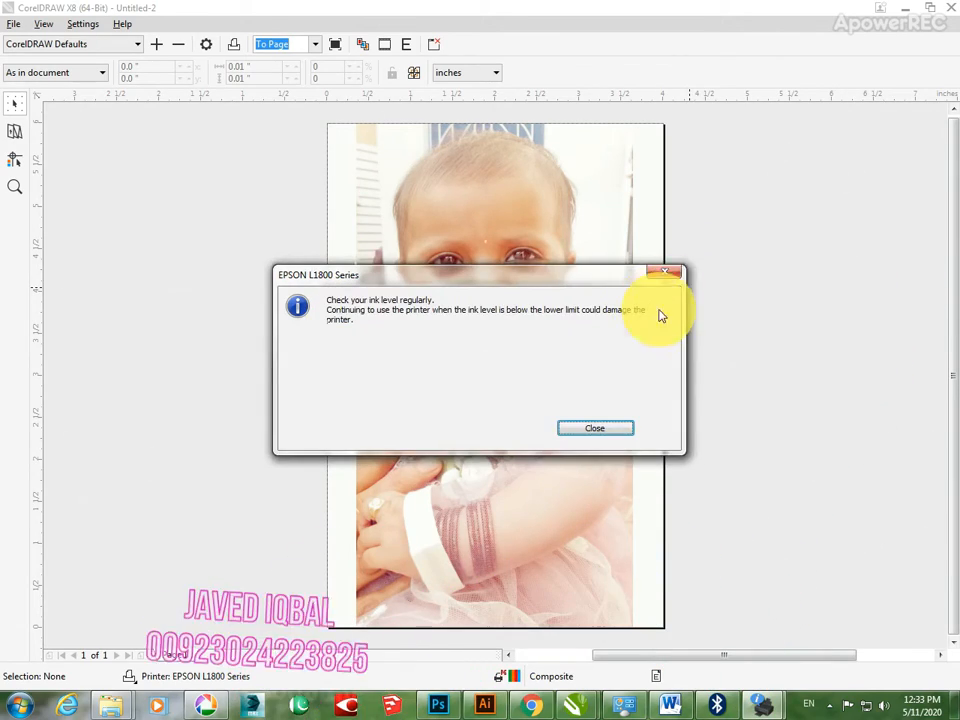
{"action": "left_click", "coordinate": [593, 427]}
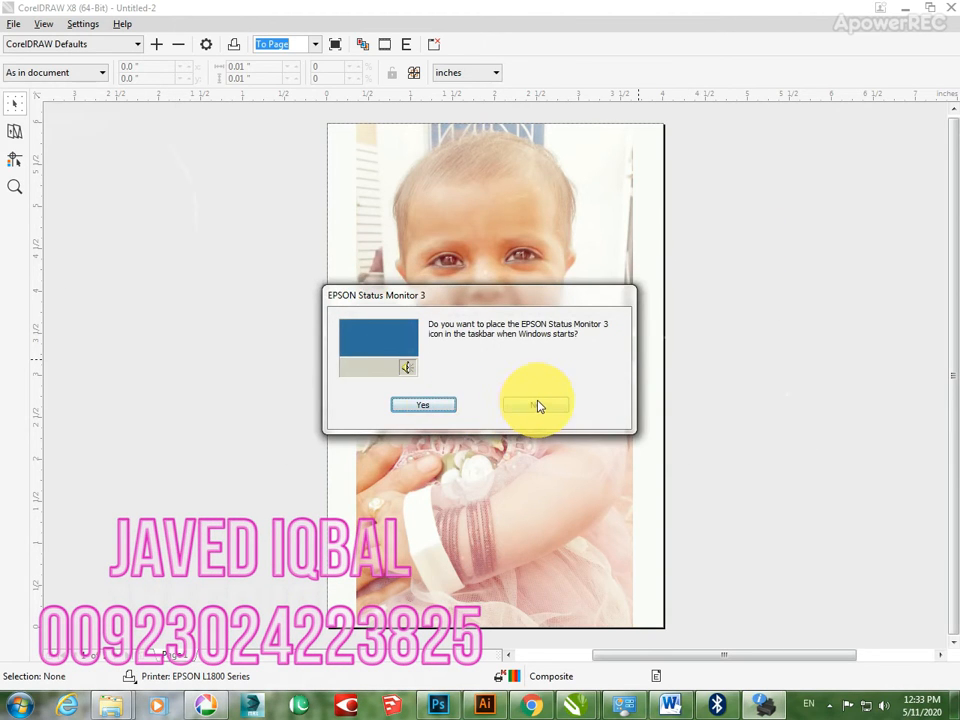
{"action": "left_click", "coordinate": [536, 405]}
{"action": "left_click", "coordinate": [948, 9]}
{"action": "left_click", "coordinate": [514, 386]}
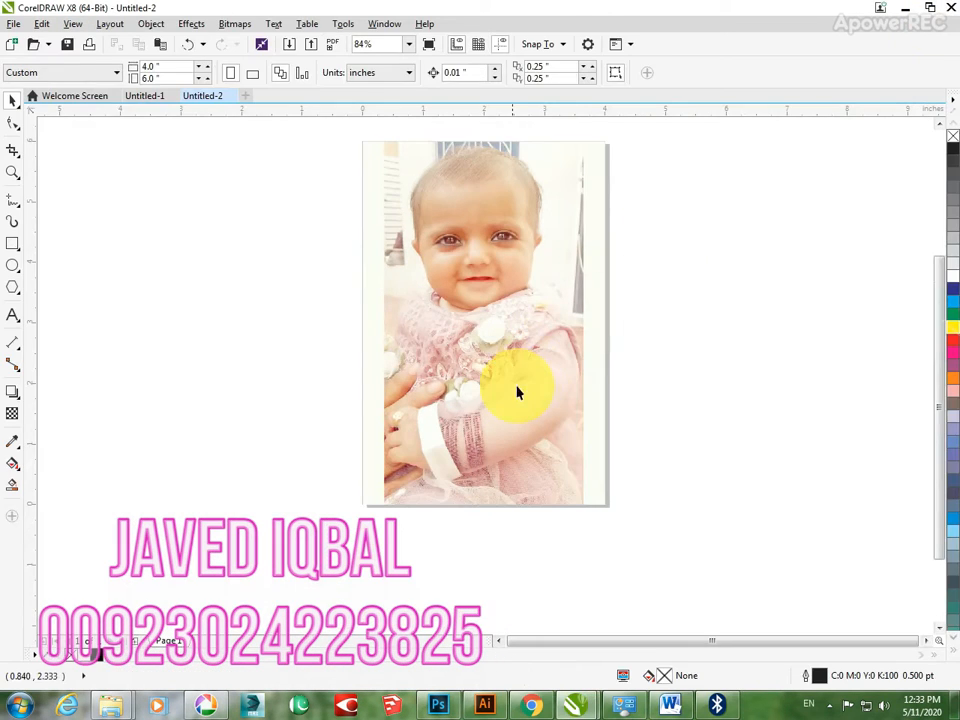
{"action": "left_click", "coordinate": [157, 178]}
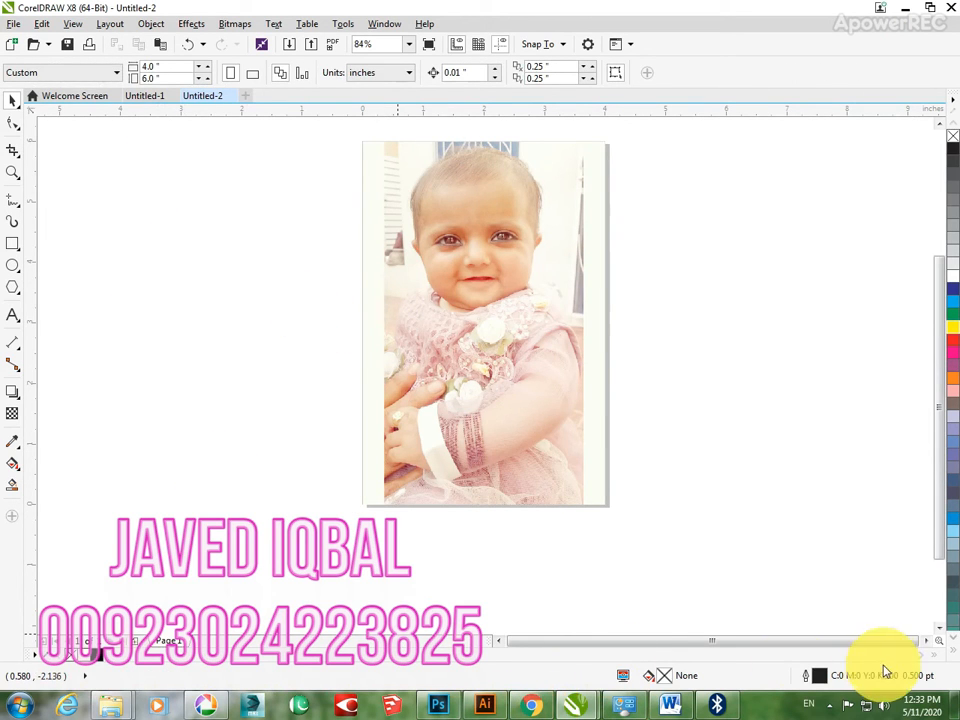
- Save the received photos IMG_20200205_170228.jpg and IMG_20200402_114327.jpg from Bluetooth File Transfer to the Desktop
{"action": "left_click", "coordinate": [716, 705]}
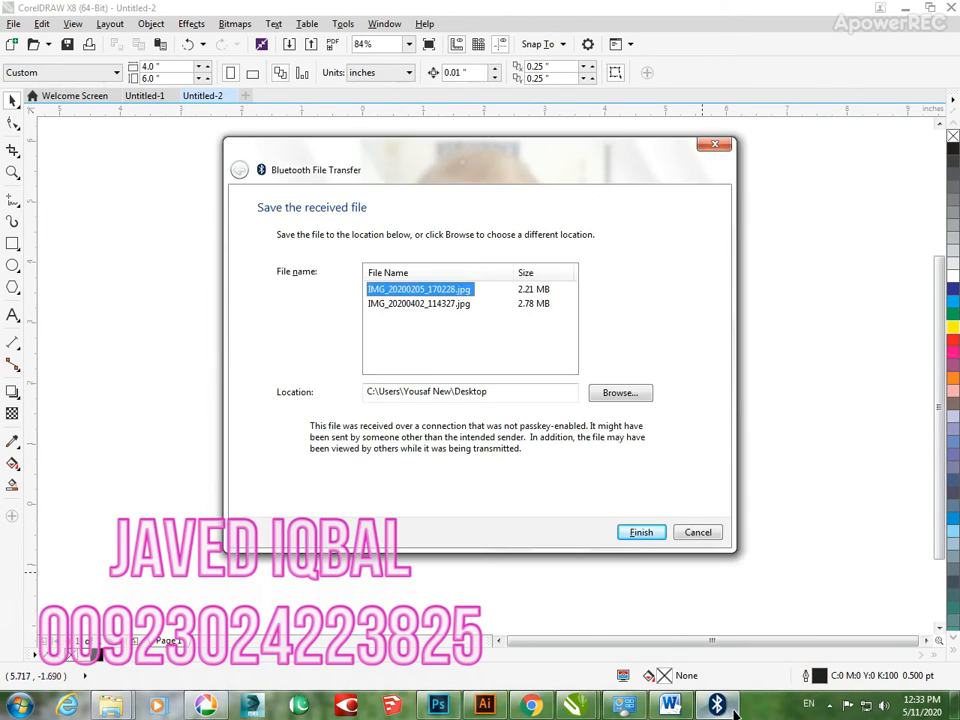
{"action": "left_click", "coordinate": [616, 393]}
{"action": "left_click", "coordinate": [408, 298]}
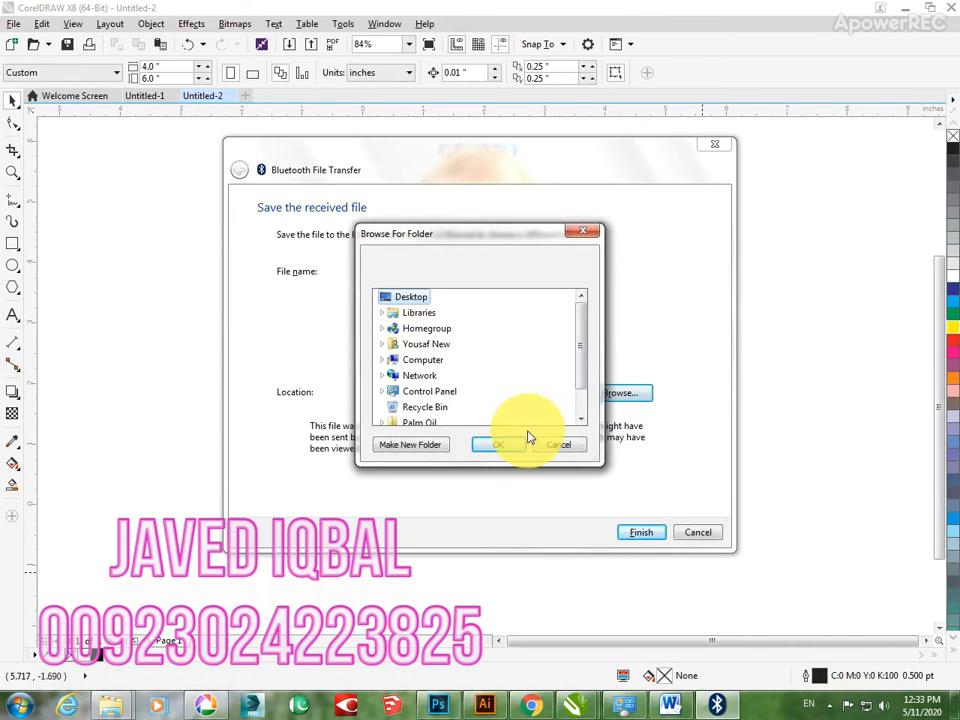
{"action": "left_click", "coordinate": [498, 444]}
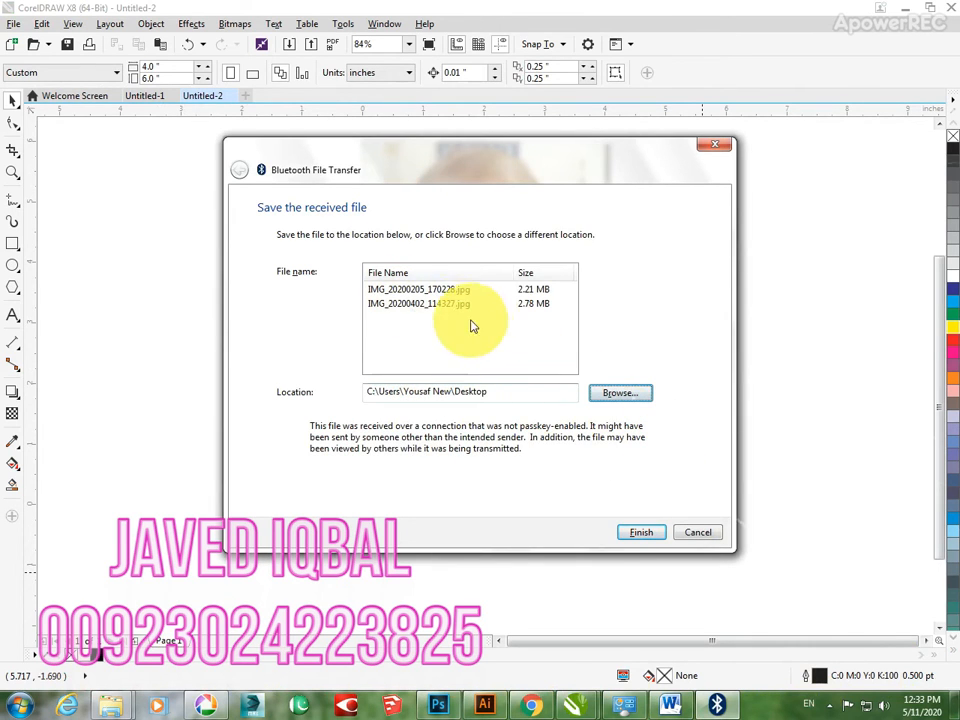
{"action": "left_click", "coordinate": [438, 304]}
{"action": "left_click", "coordinate": [628, 395]}
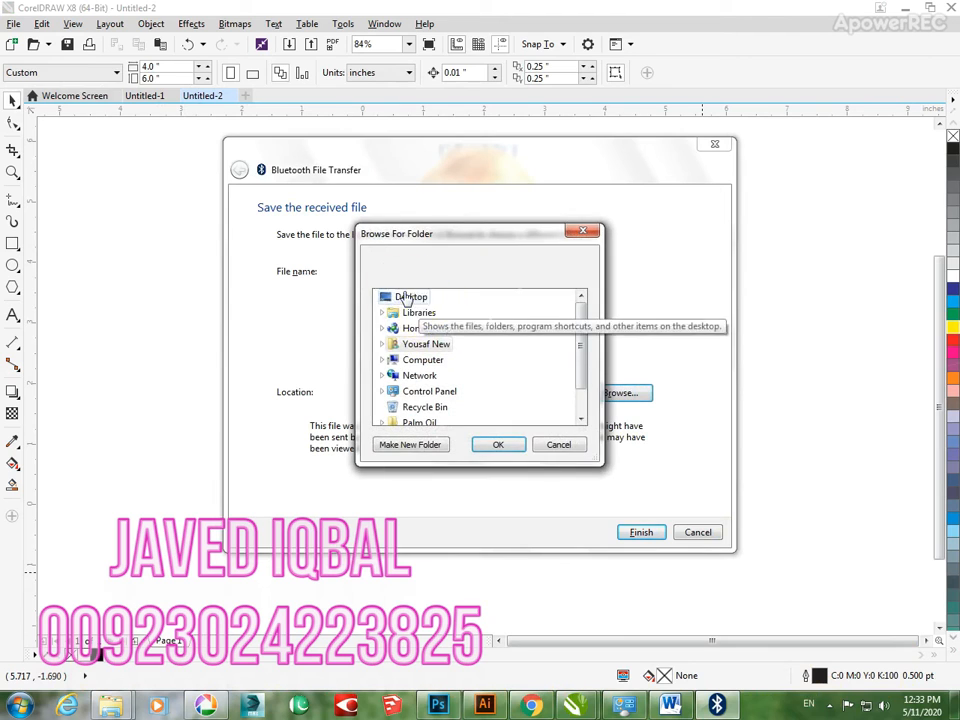
{"action": "left_click", "coordinate": [498, 442]}
{"action": "left_click", "coordinate": [641, 533]}
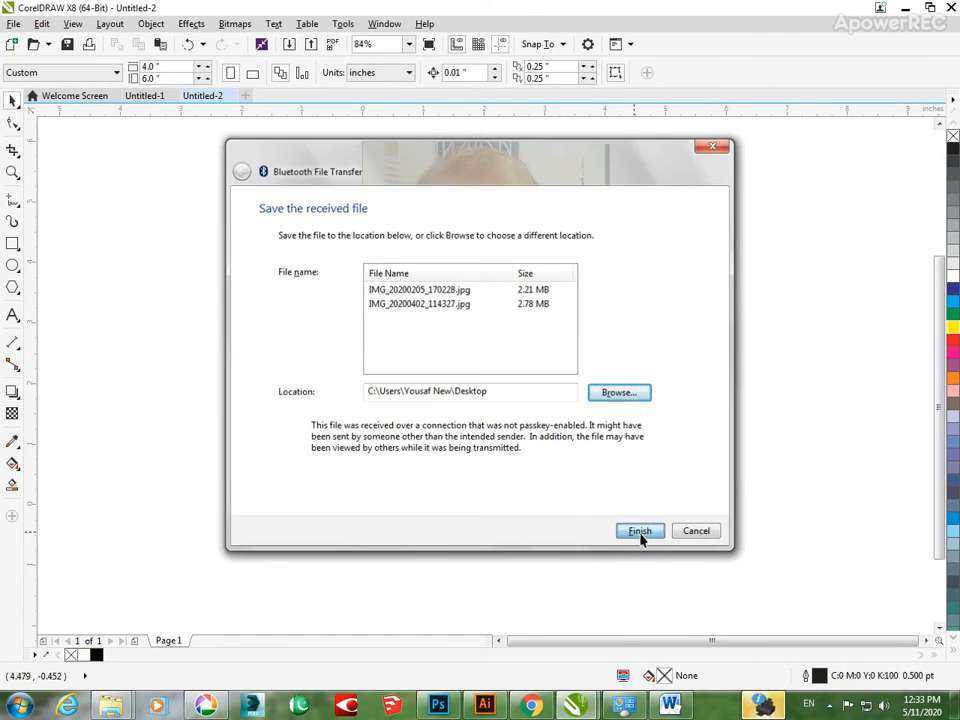
- Add a second page and place a copy of page 1's PowerClip photo frame on it
{"action": "left_click", "coordinate": [448, 300]}
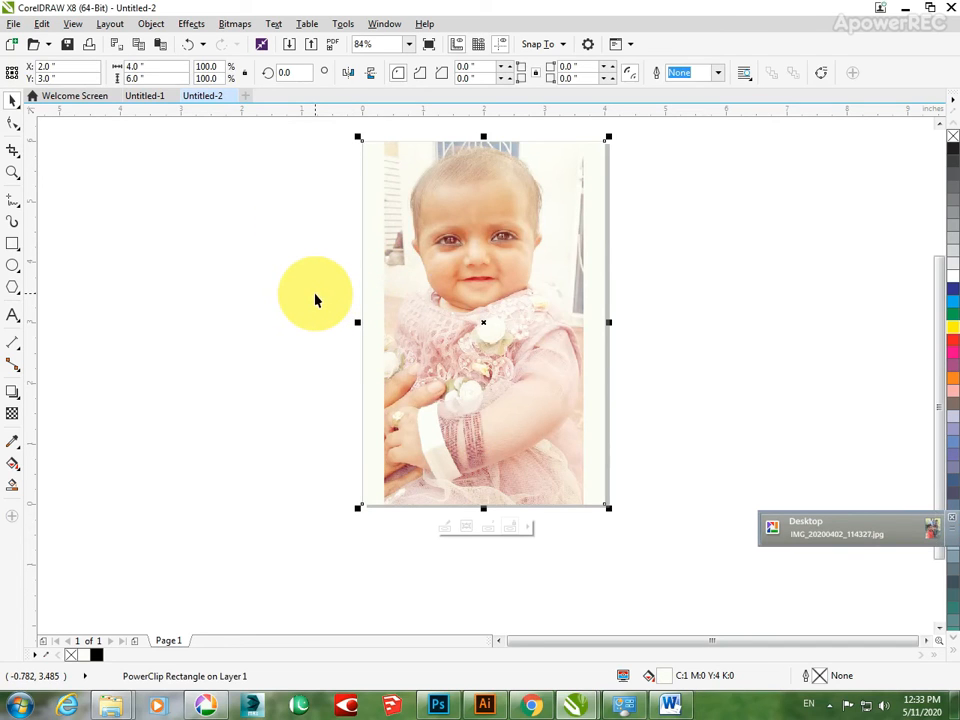
{"action": "left_click", "coordinate": [137, 642]}
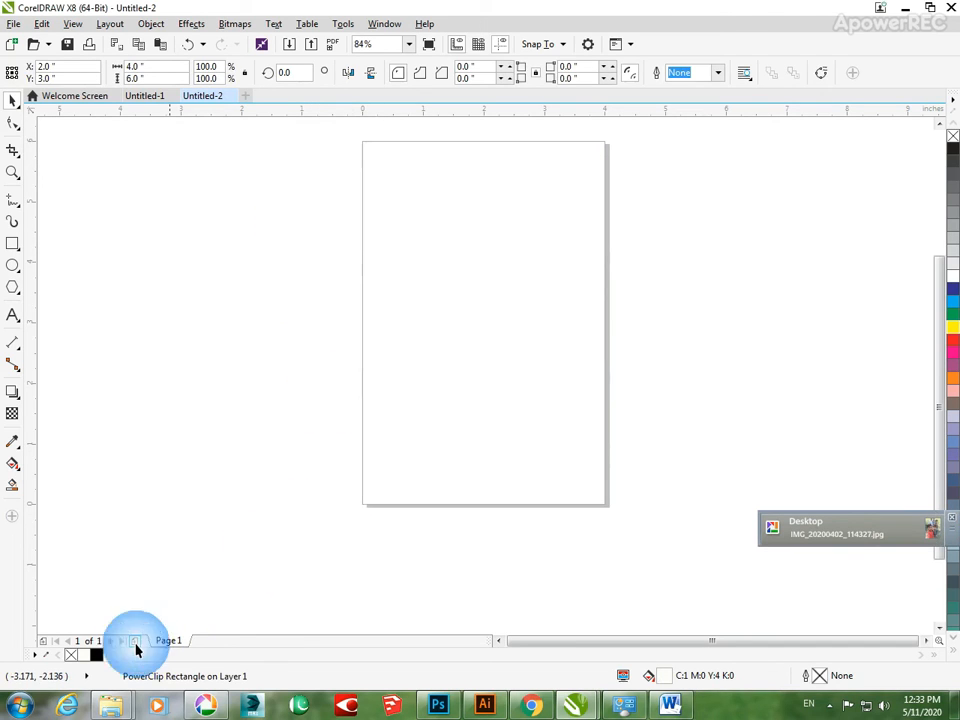
{"action": "key", "text": "ctrl+v"}
{"action": "left_click", "coordinate": [763, 296]}
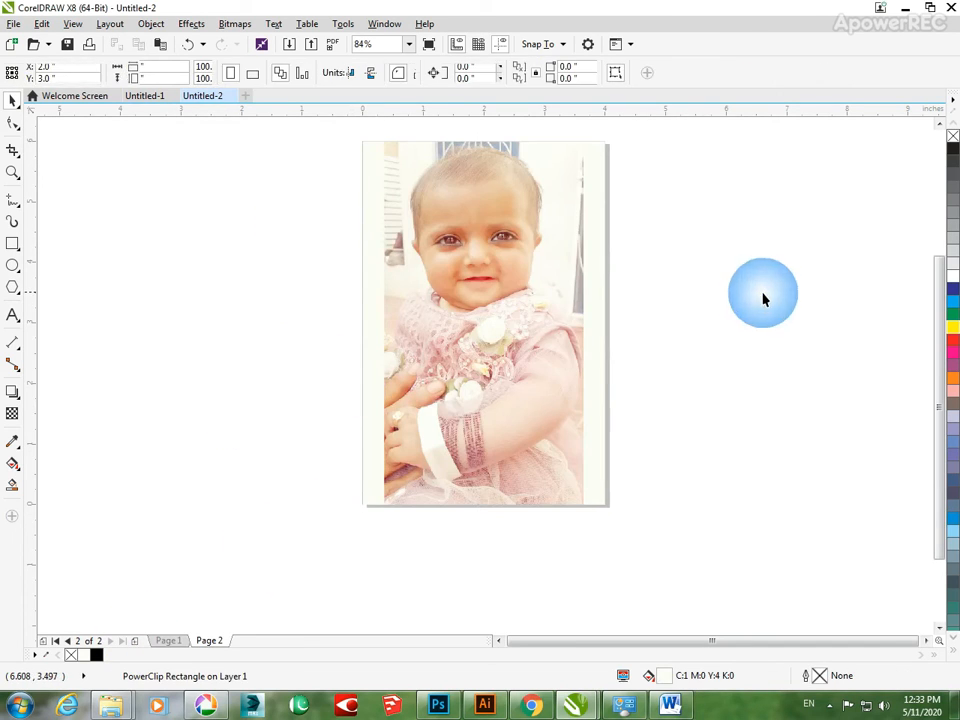
- Import IMG_20200205_170228.jpg from the Desktop onto page 2 and move it over the lower part of the framed photo
{"action": "key", "text": "ctrl+i"}
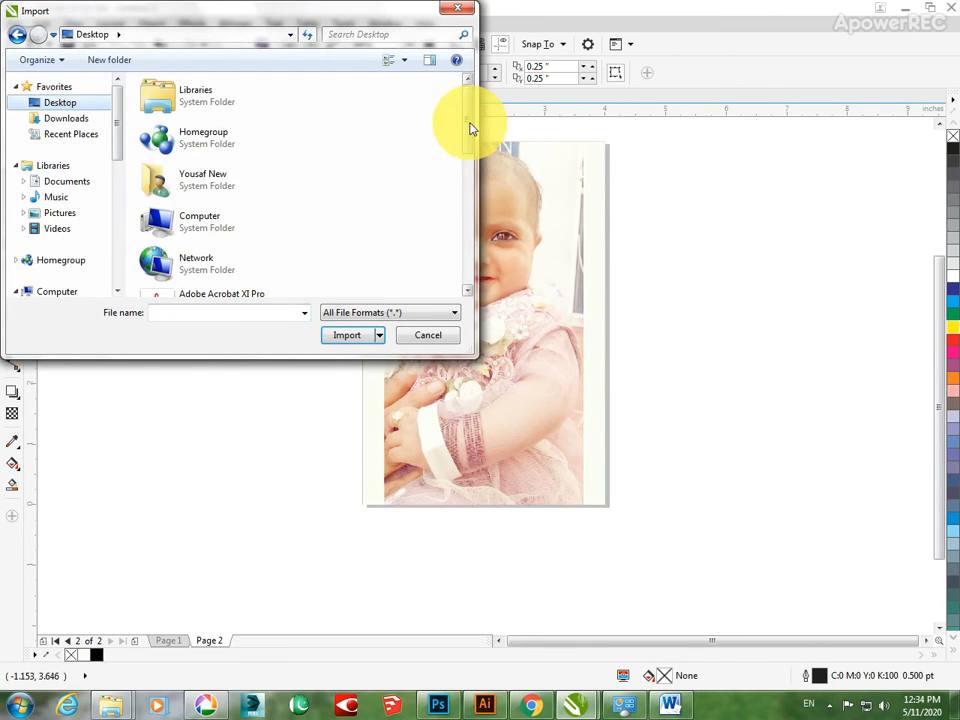
{"action": "left_click_drag", "start_coordinate": [469, 127], "coordinate": [466, 267]}
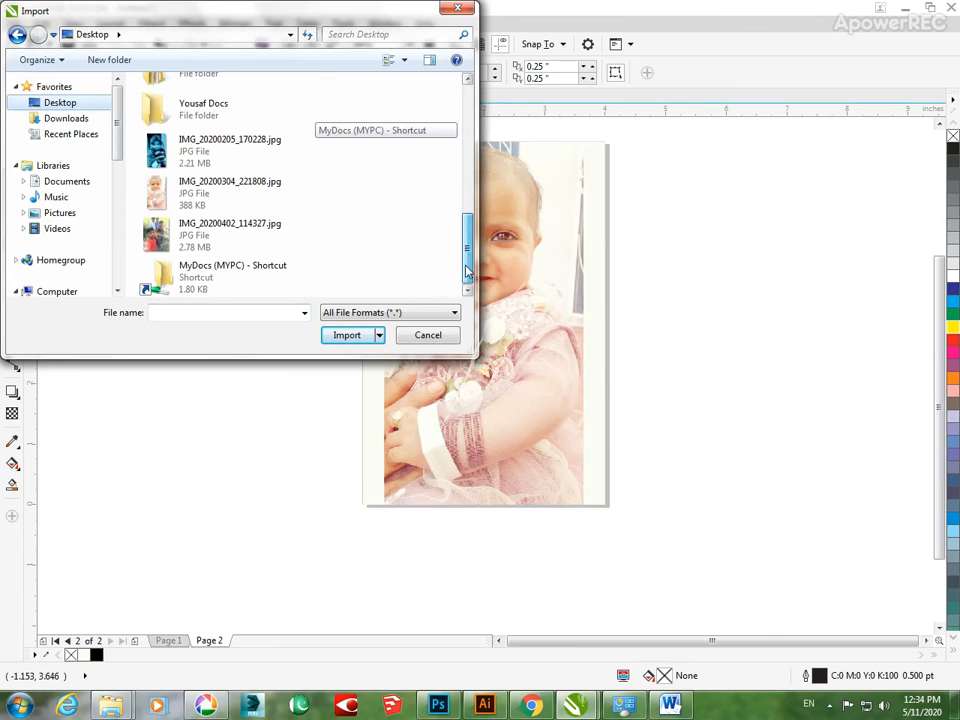
{"action": "left_click", "coordinate": [213, 163]}
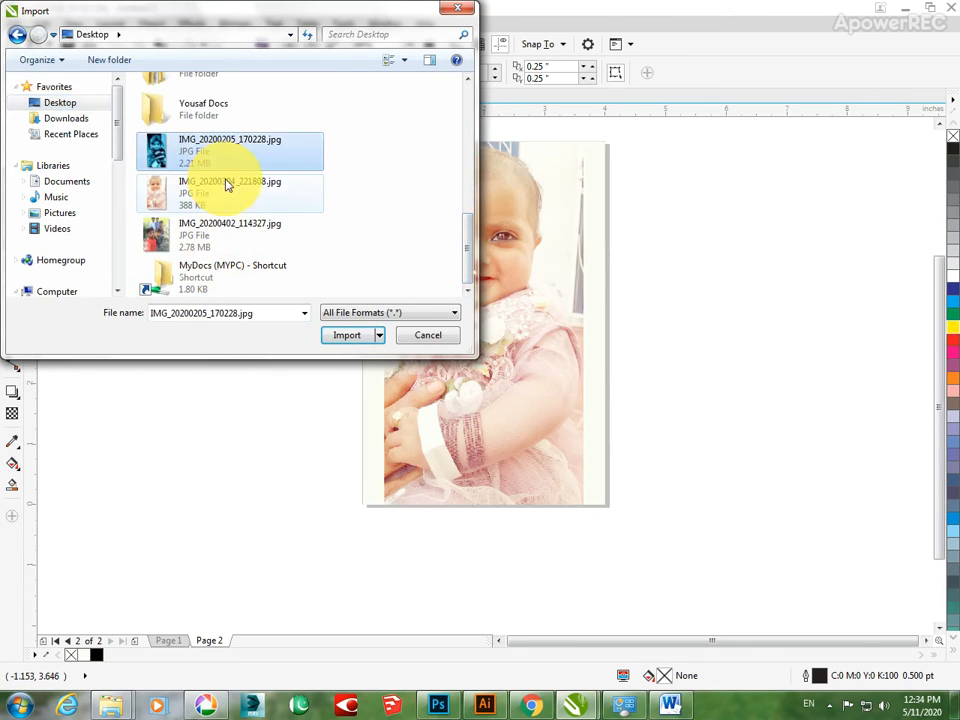
{"action": "left_click", "coordinate": [346, 335]}
{"action": "left_click", "coordinate": [225, 355]}
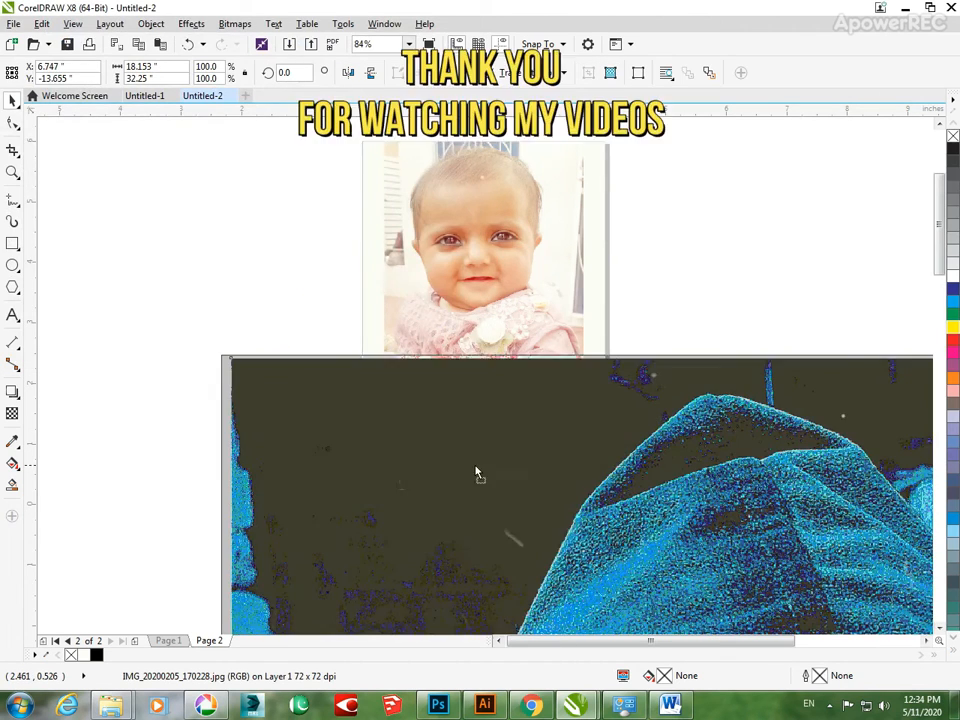
{"action": "left_click_drag", "start_coordinate": [476, 473], "coordinate": [381, 446]}
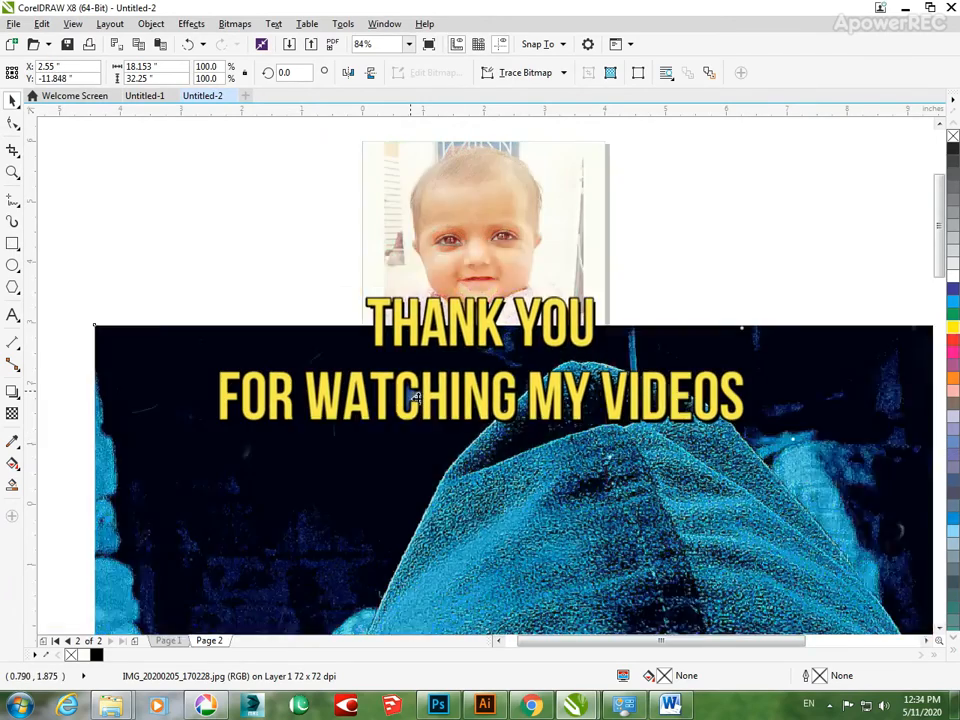
{"action": "left_click_drag", "start_coordinate": [663, 447], "coordinate": [611, 364]}
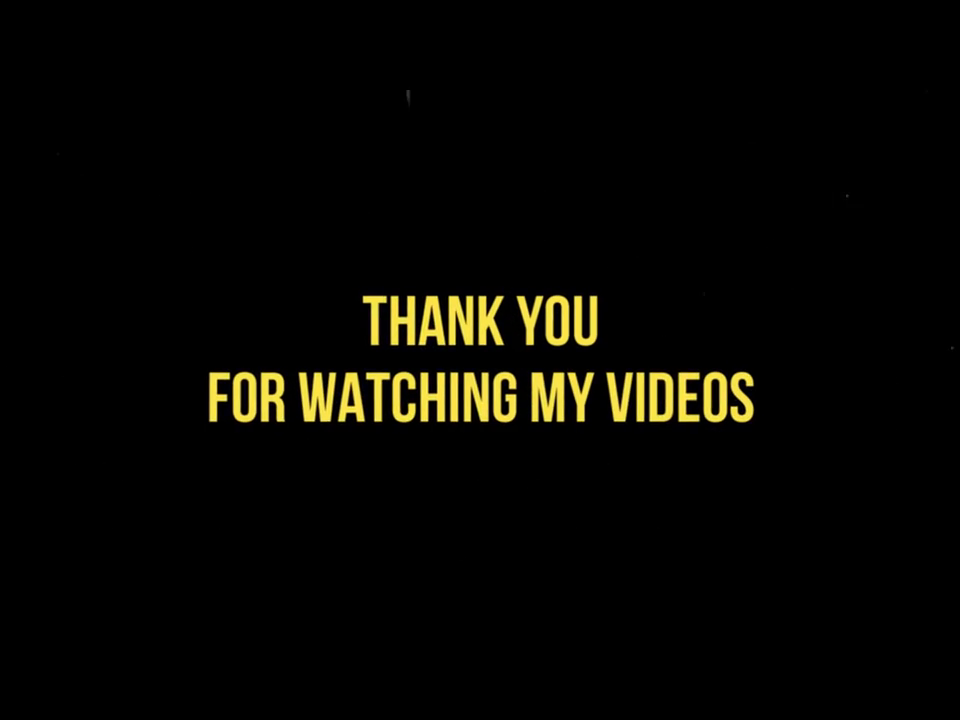